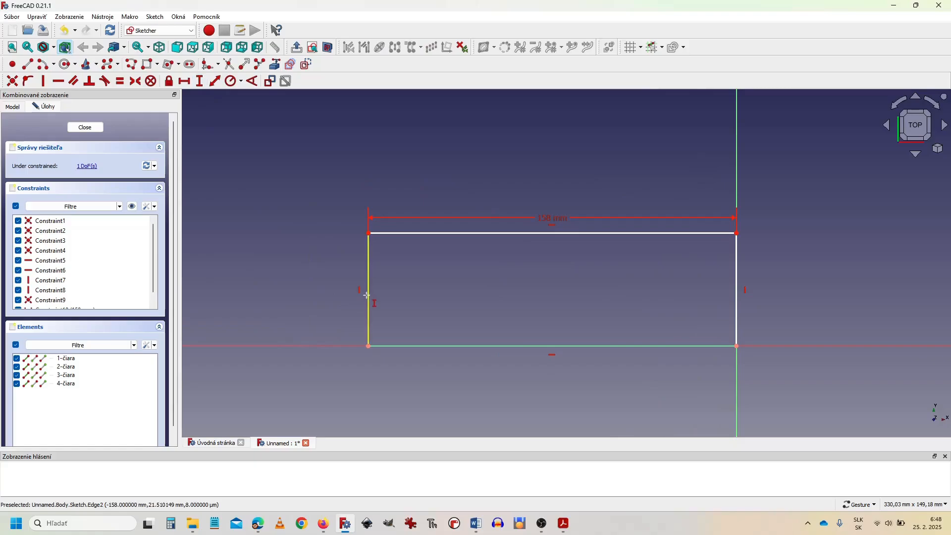
Step: Constrain the rectangle's left vertical edge to a length of 78 mm and finish the sketch
click(368, 297)
text(78)
key(Return)
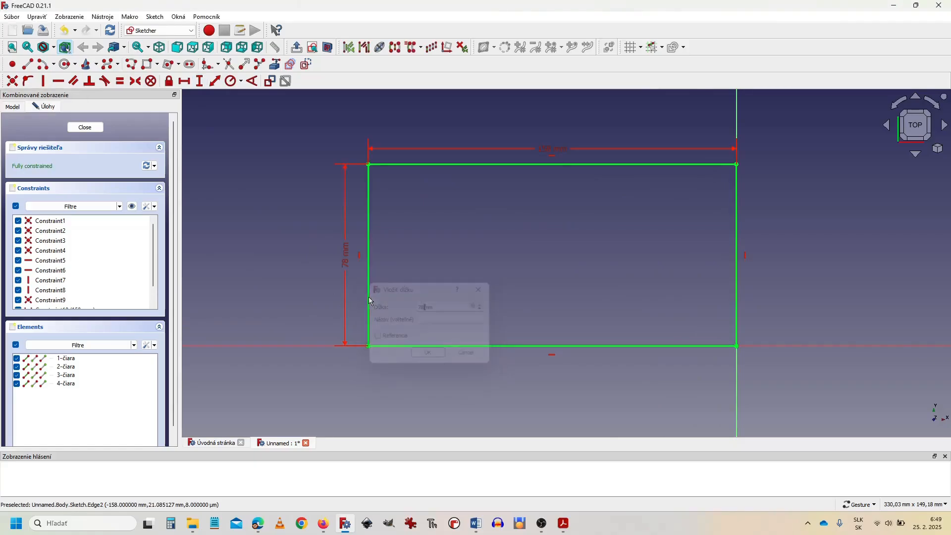
click(85, 128)
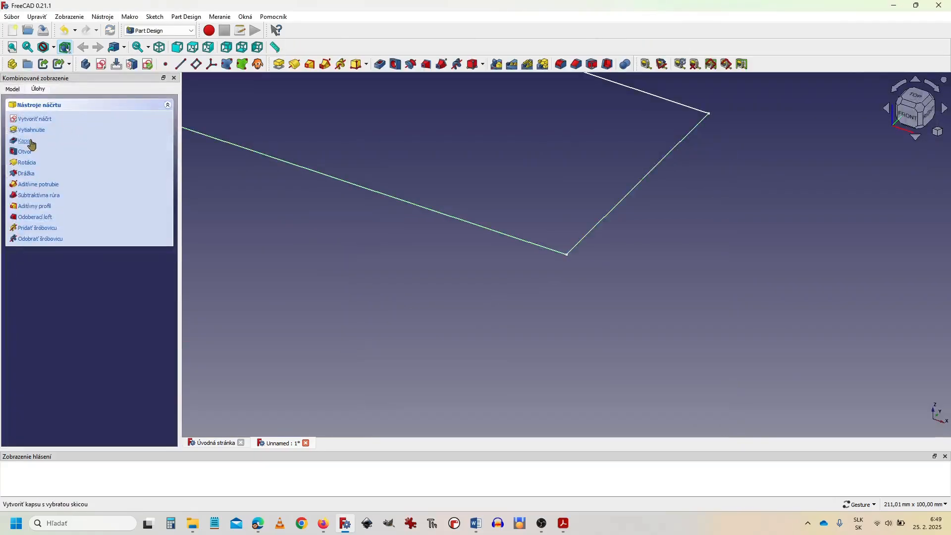
Step: Pad the rectangle sketch to a length of 32 mm
click(86, 131)
text(32)
key(Return)
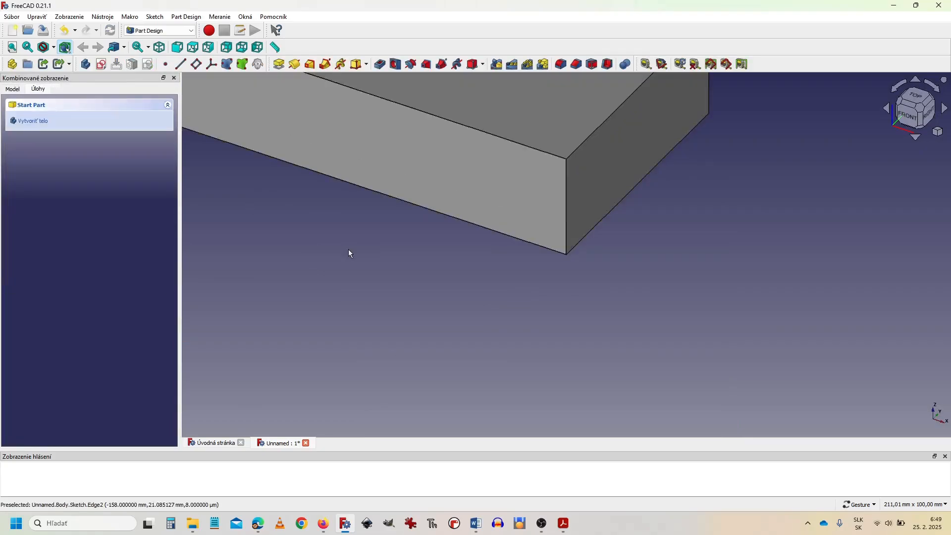
Step: Create a new sketch on the top face of the block
scroll(454, 297, down, 2)
right_drag(411, 311, 564, 397)
click(558, 190)
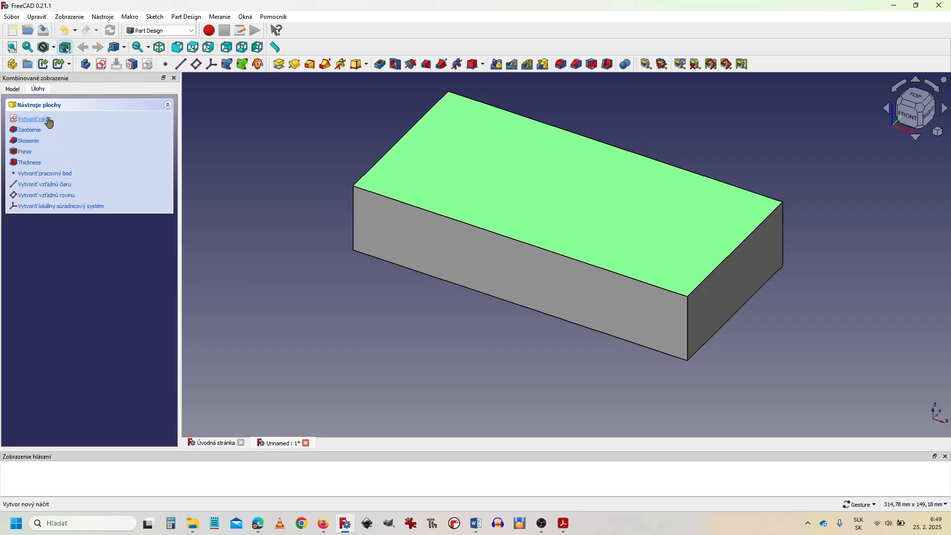
click(46, 120)
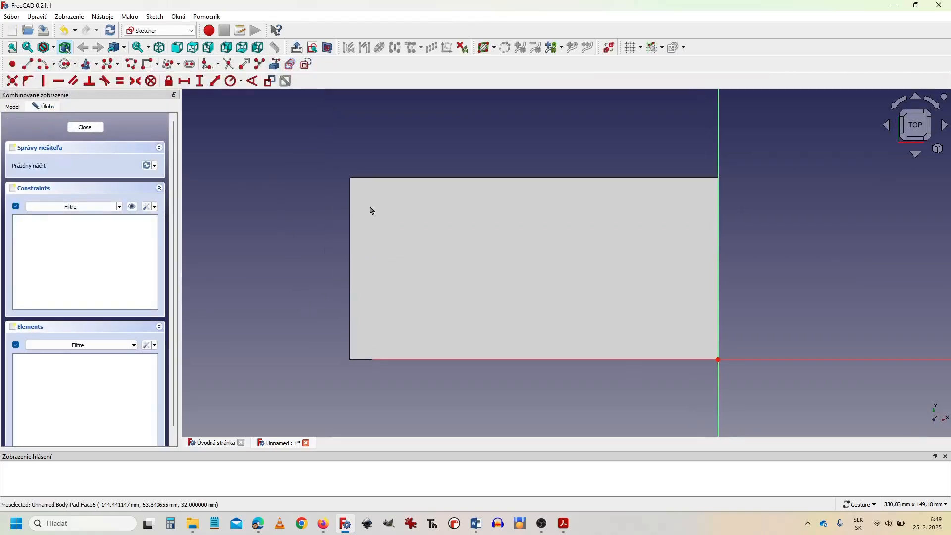
Step: Link the block's left and upper edges into the sketch as external geometry
click(285, 80)
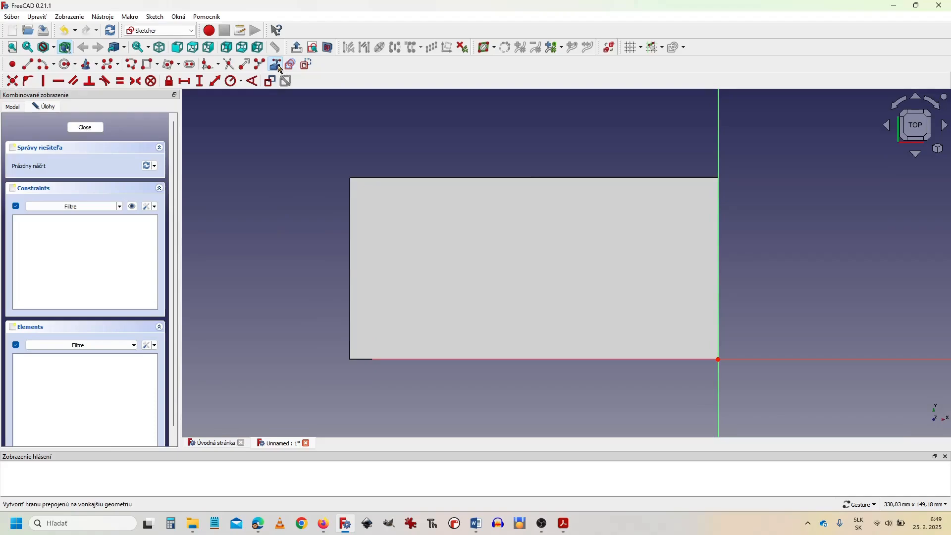
click(350, 264)
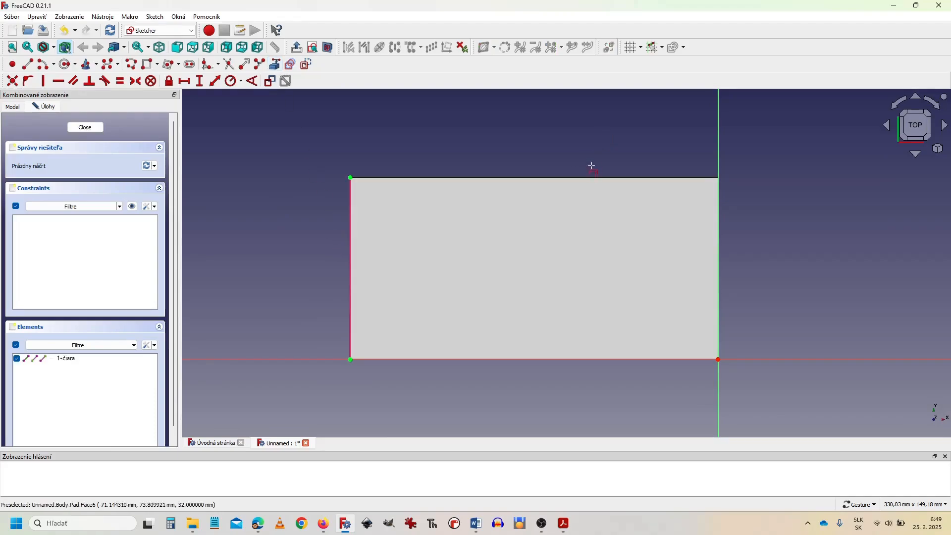
click(594, 177)
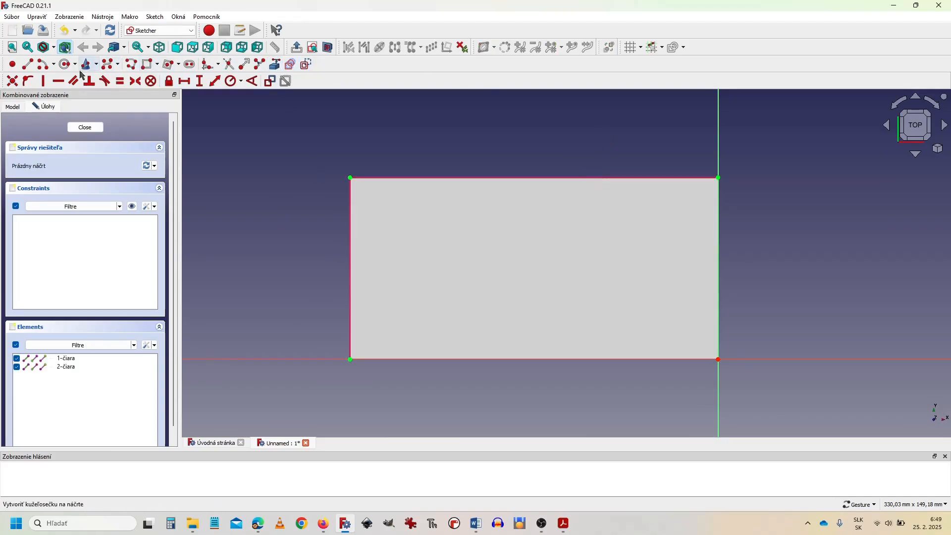
Step: Draw two circles side by side on the face, the left with about 24 mm radius and the right about 26 mm
click(65, 63)
click(447, 262)
click(404, 228)
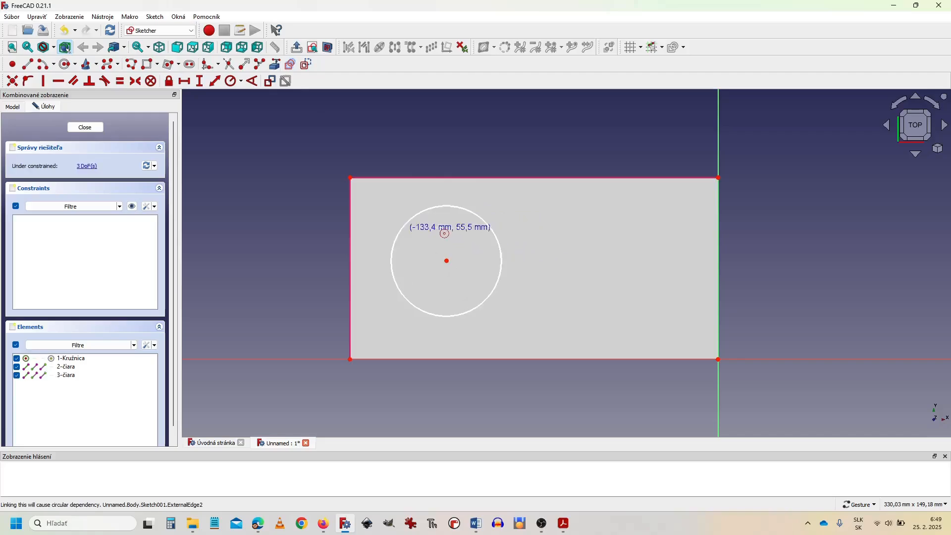
click(639, 264)
click(586, 232)
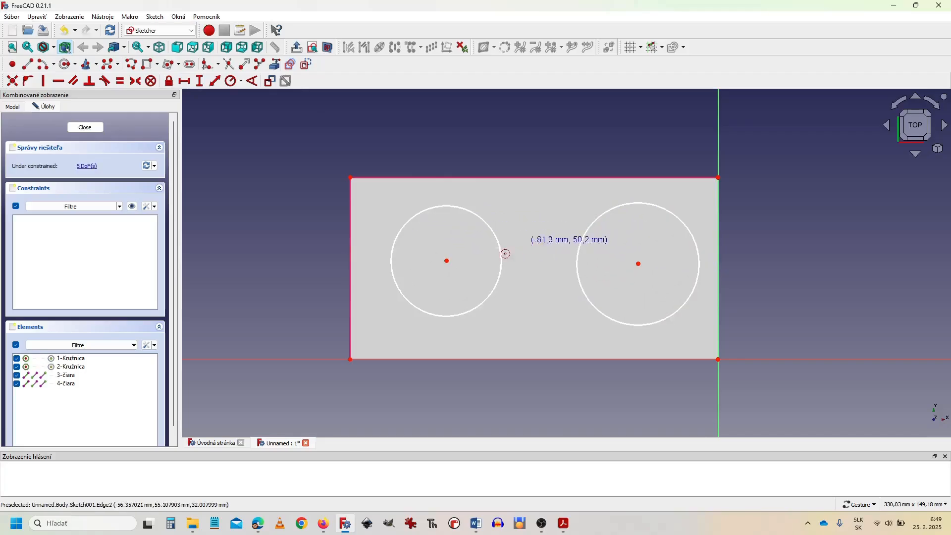
Step: Constrain the vertical distance from each circle's centre to its nearest lower corner of the block to 39 mm
click(200, 80)
click(447, 260)
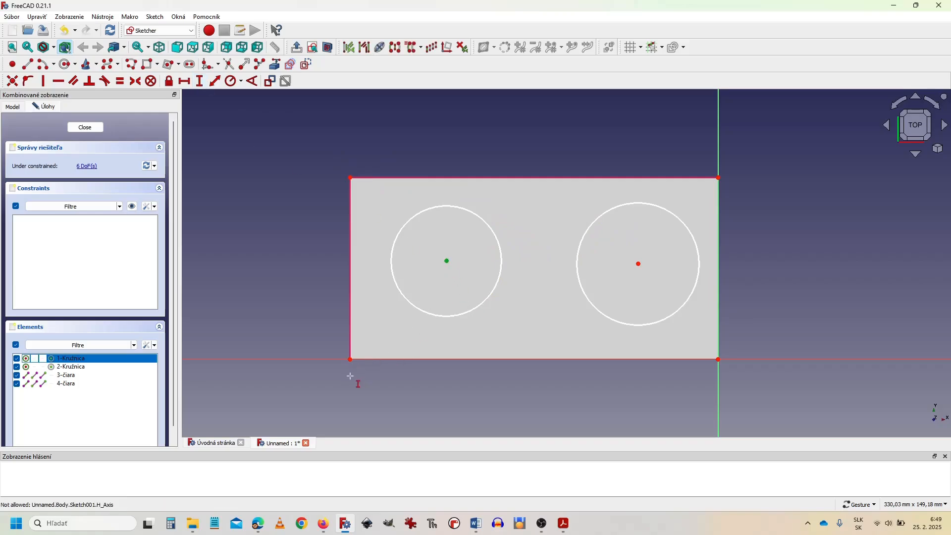
click(351, 359)
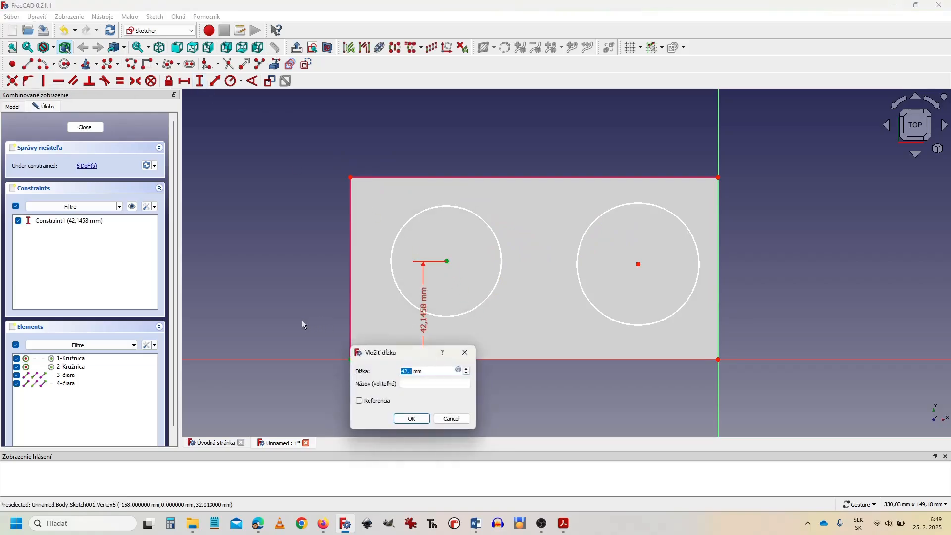
text(39)
key(Return)
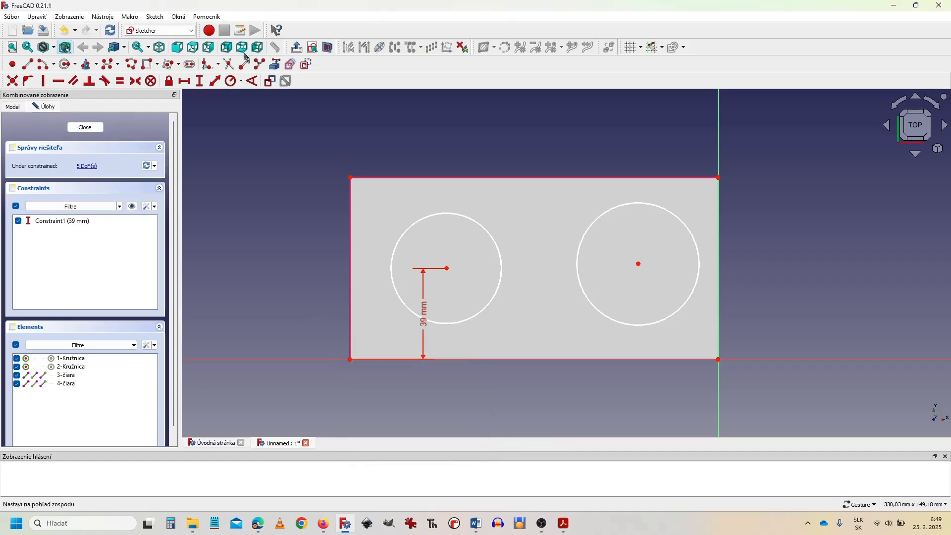
click(639, 264)
click(719, 360)
text(39)
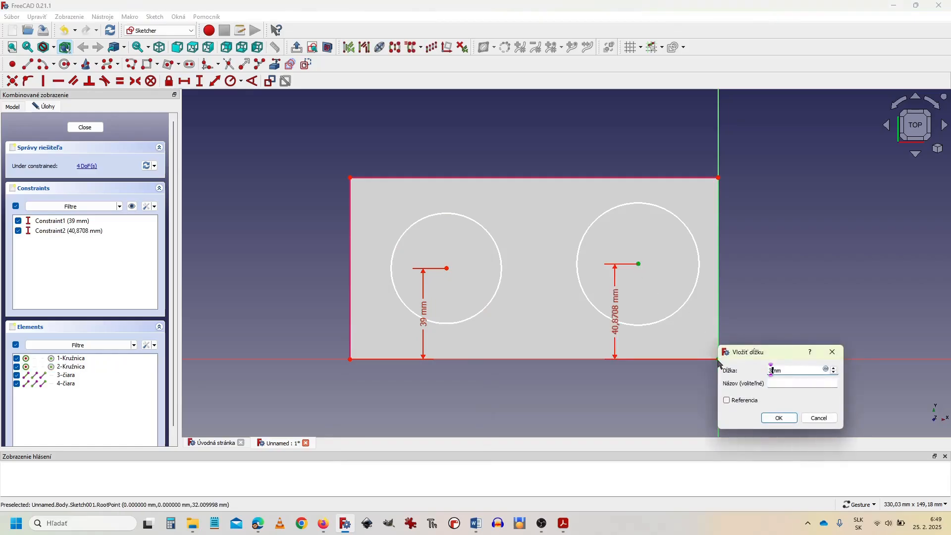
key(Return)
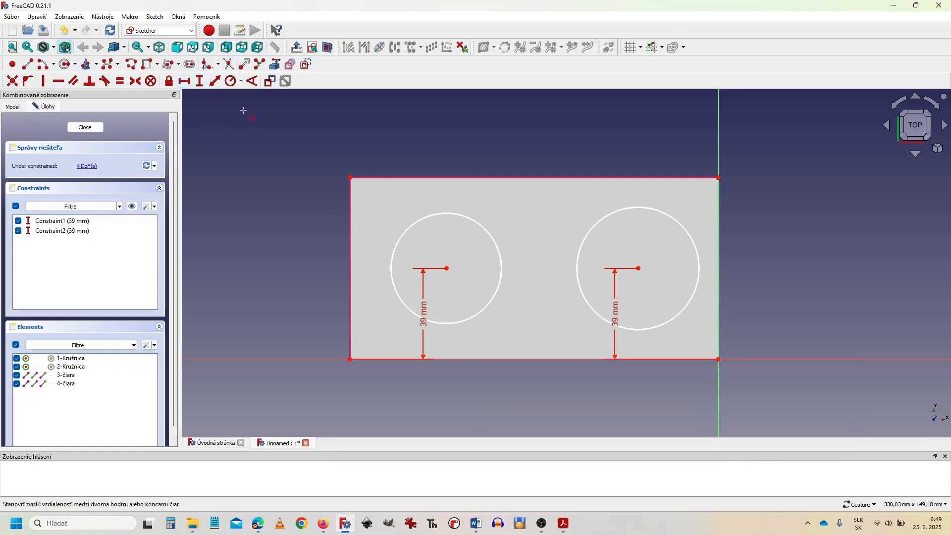
Step: Constrain the horizontal distance from each circle's centre to its nearest lower corner of the block to 39 mm
click(448, 268)
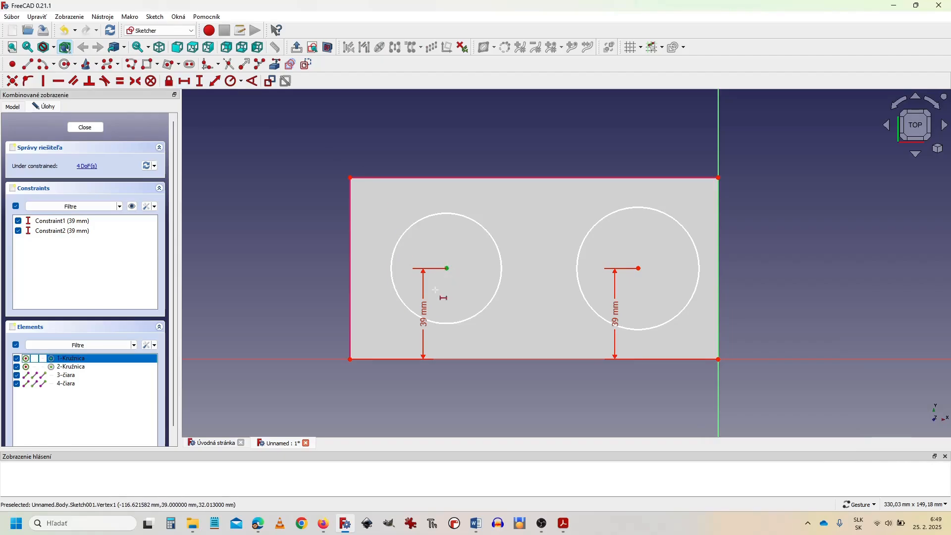
click(350, 360)
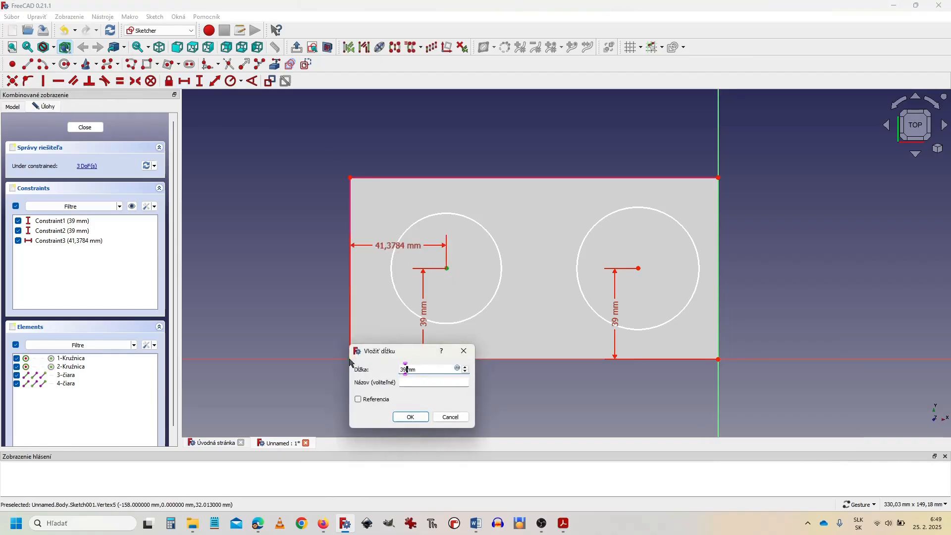
key(Return)
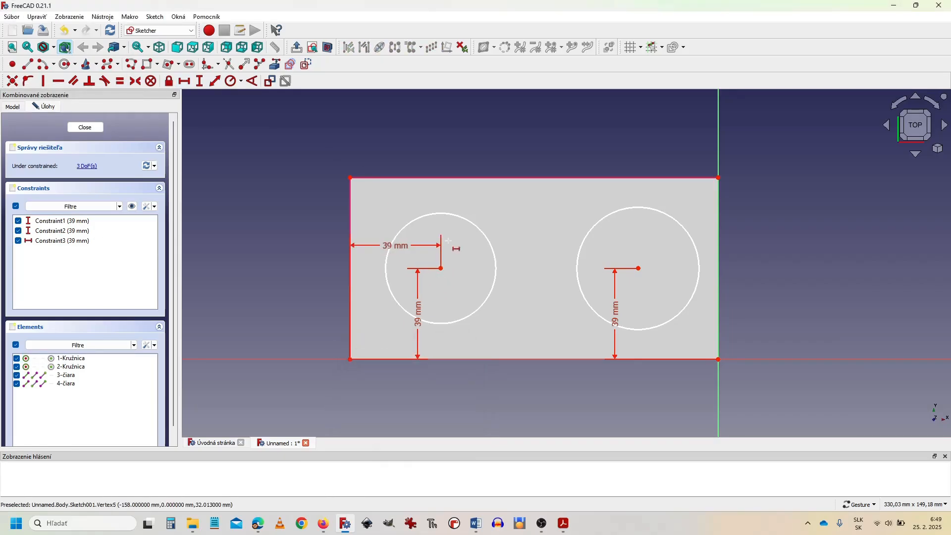
click(639, 269)
click(719, 360)
text(3)
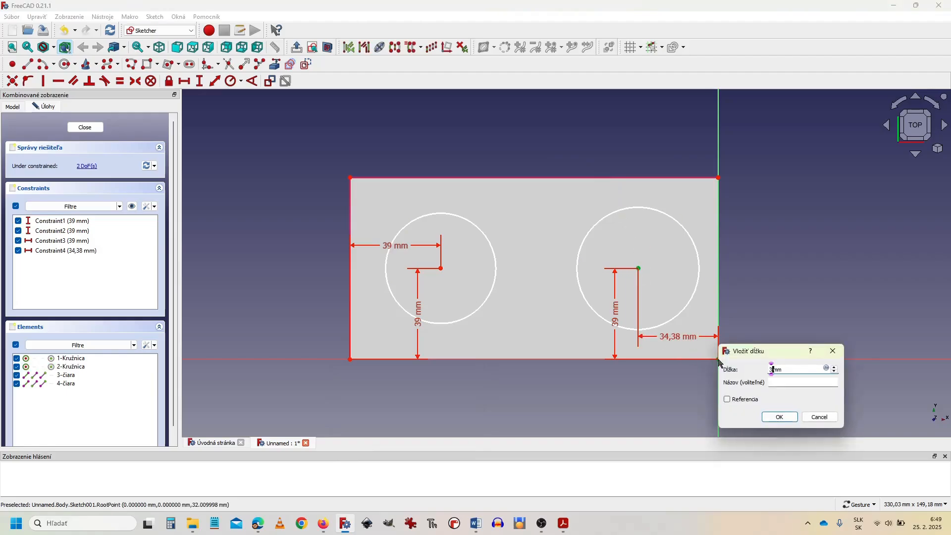
text(9)
key(Return)
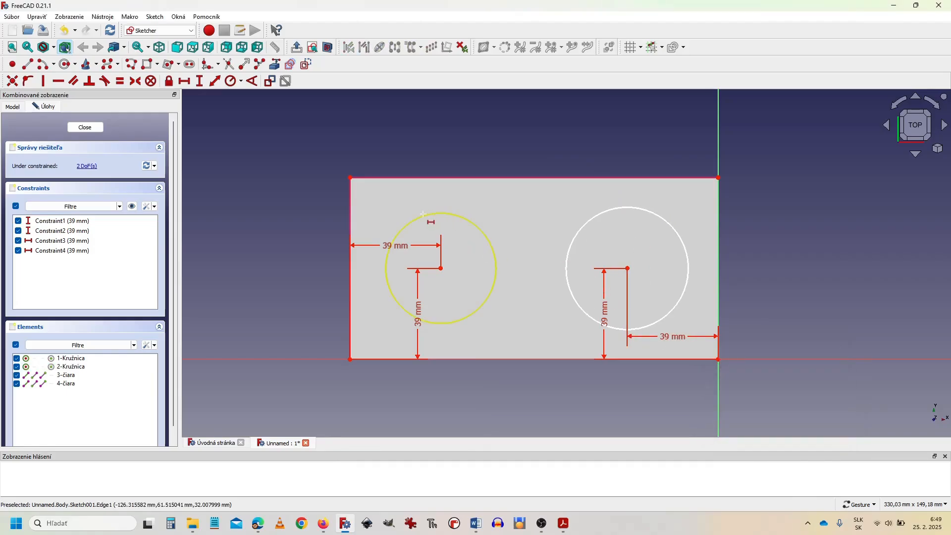
Step: Check the stud diameter in the Lego dielik 2x1 PDF drawing and constrain the left circle's radius to 48/2 mm
key(alt+Tab)
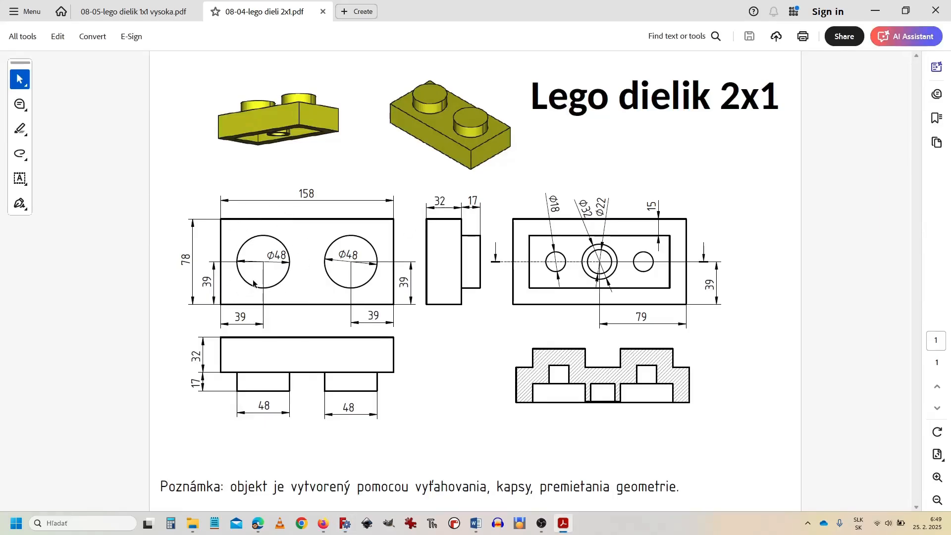
key(alt+Tab)
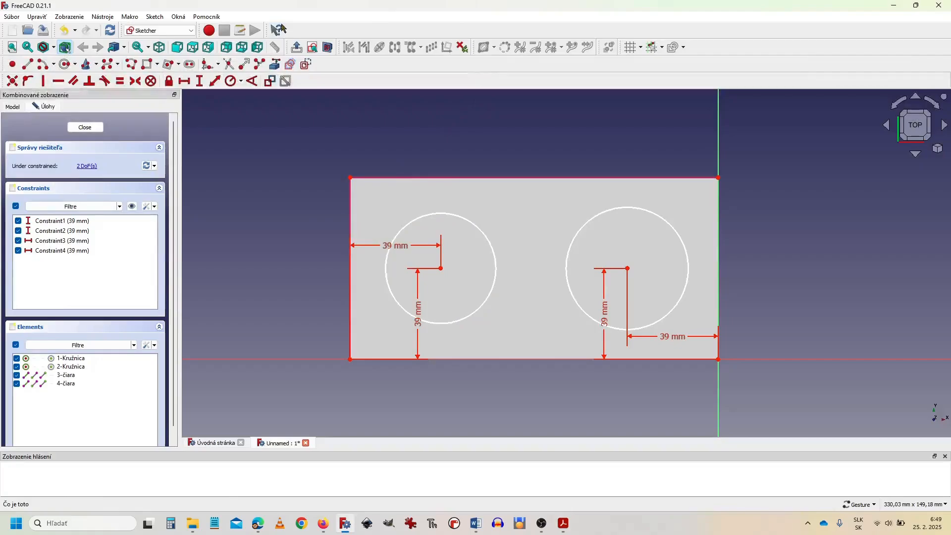
click(425, 223)
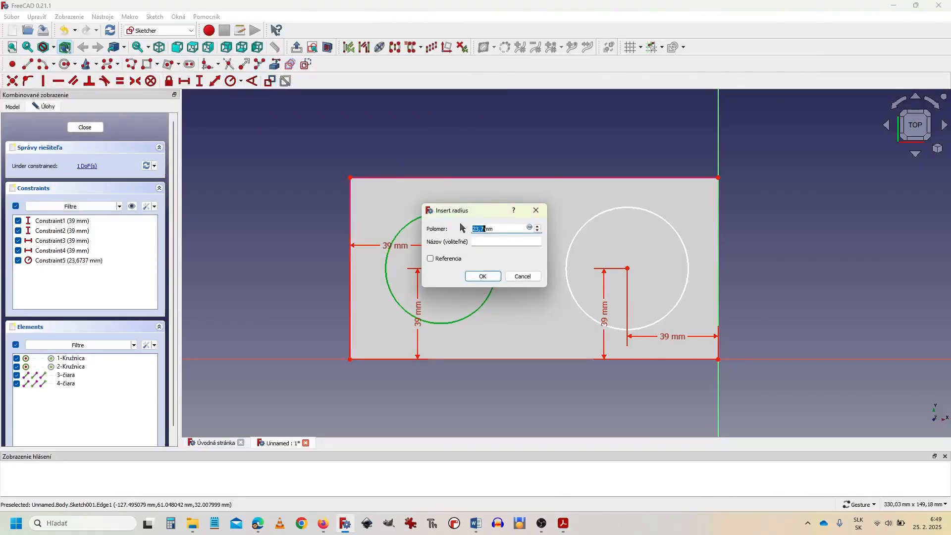
key(alt+Tab)
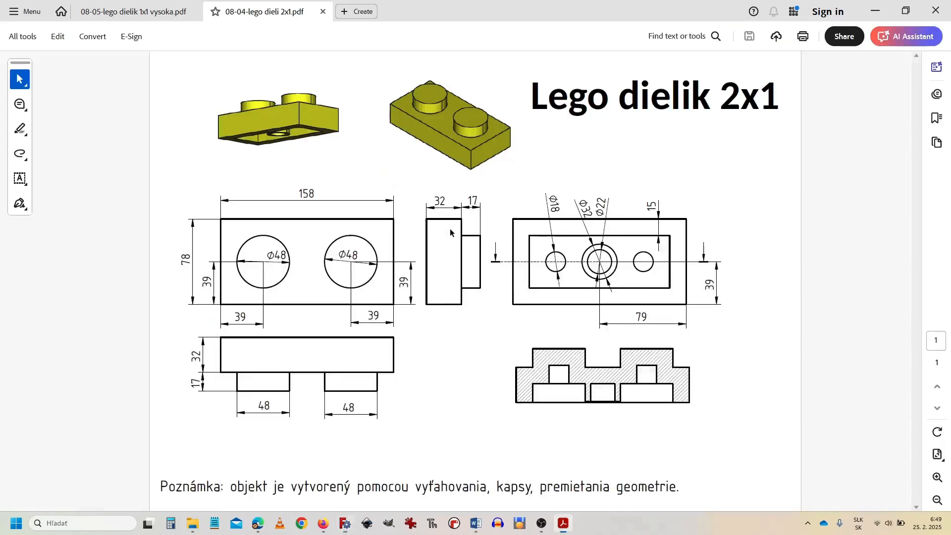
key(alt+Tab)
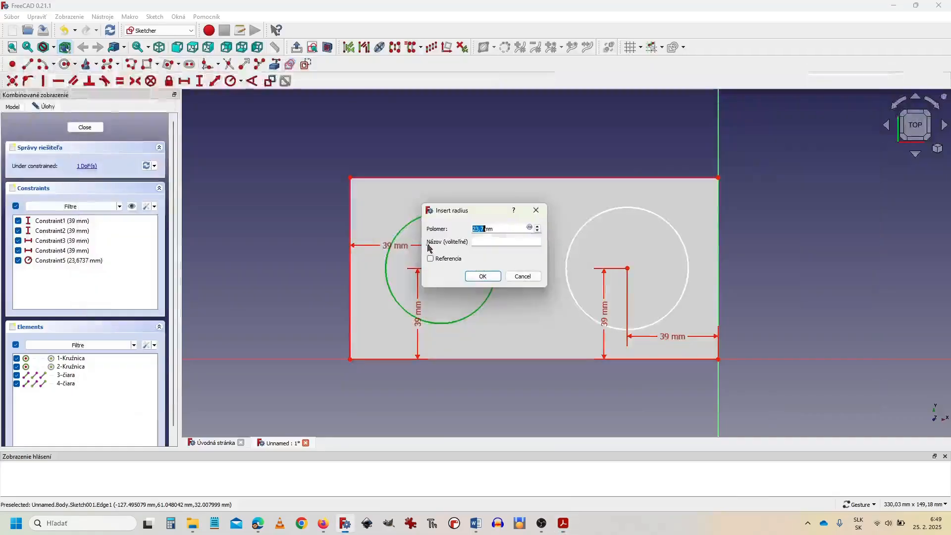
text(48/2)
key(Return)
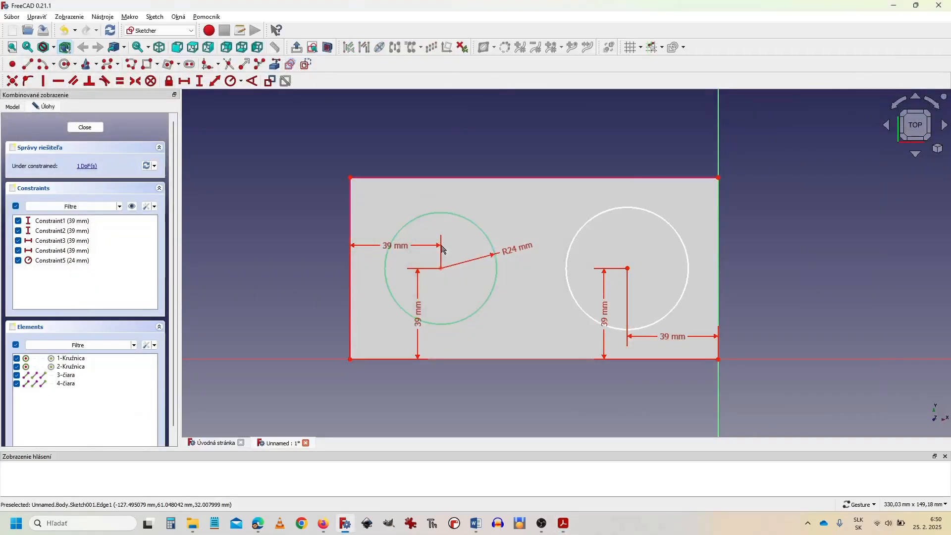
Step: Constrain the right circle's radius to 48/2 mm and finish the sketch
click(622, 212)
text(4)
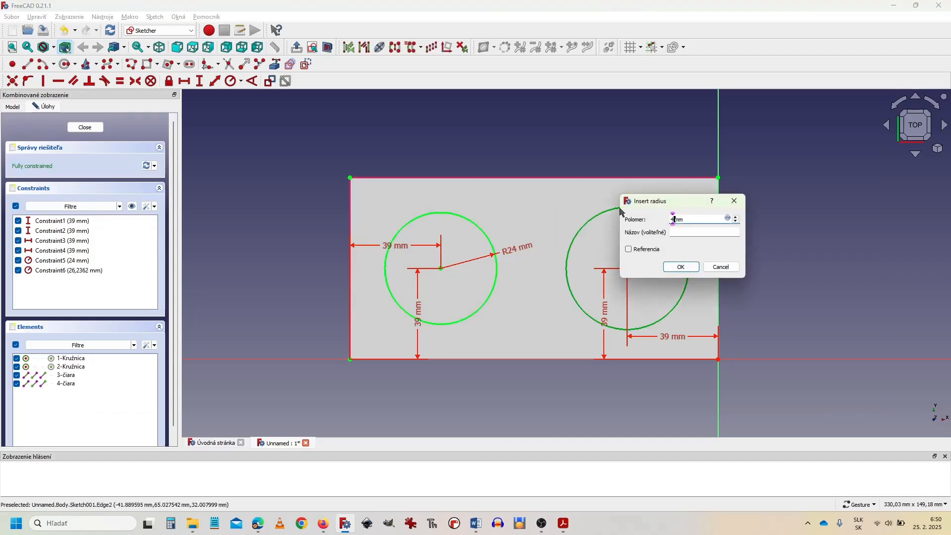
text(8/2)
key(Return)
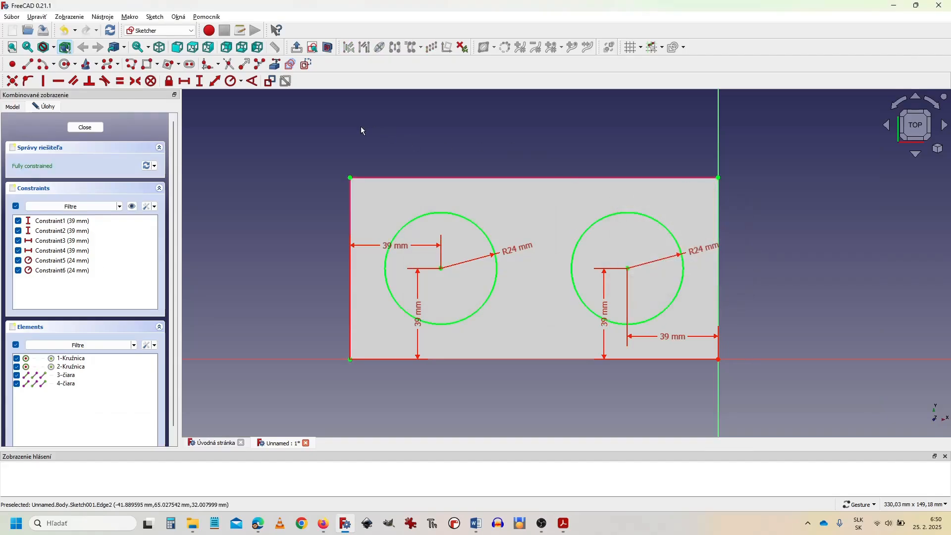
click(92, 128)
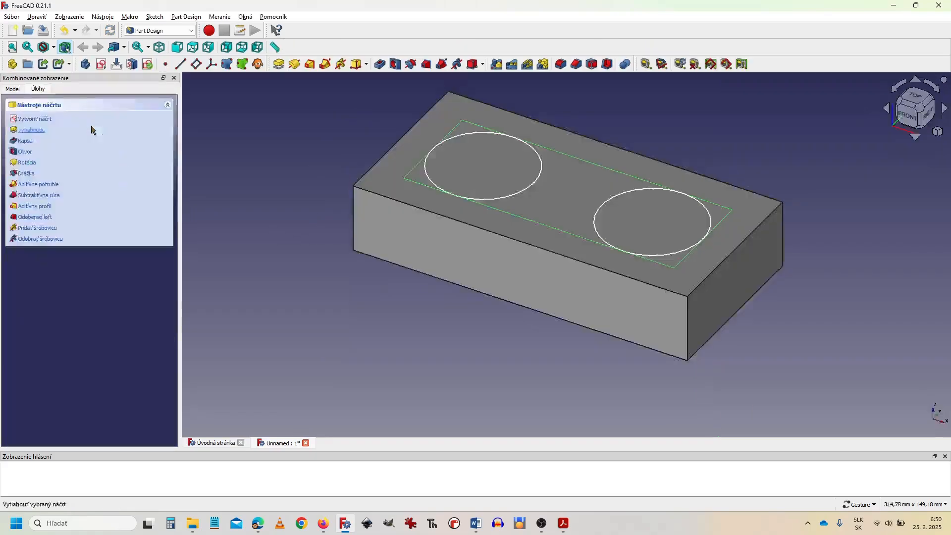
Step: Pad the two circles to a length of 17 mm, checking the stud height in the PDF drawing
click(39, 138)
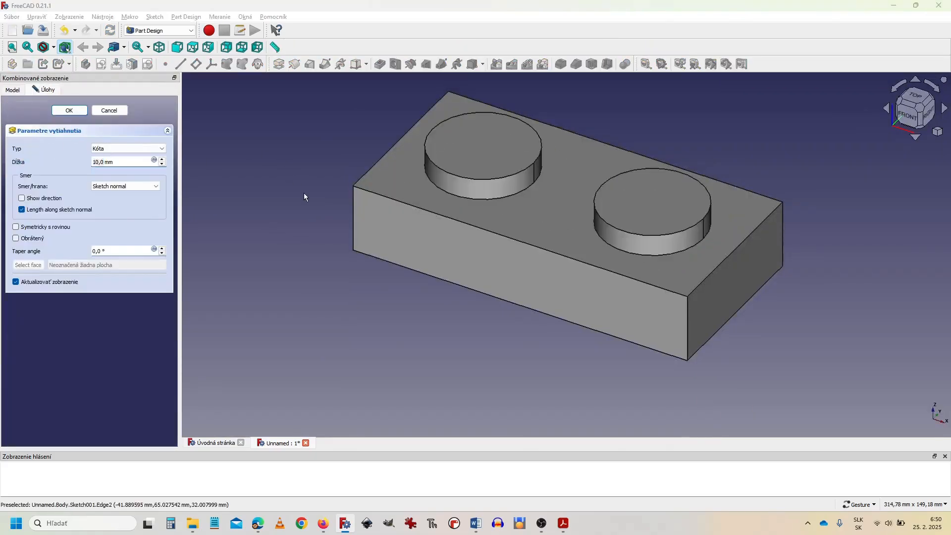
key(alt+Tab)
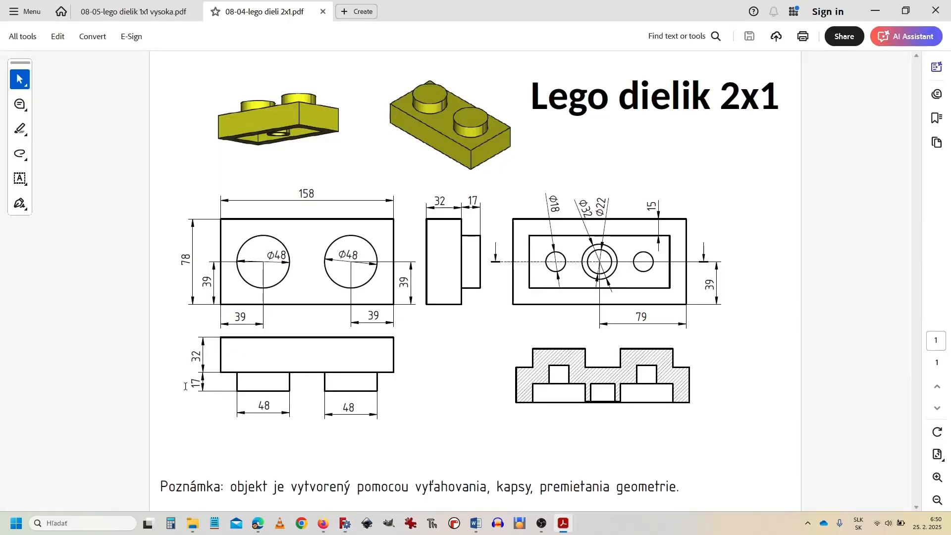
key(alt+Tab)
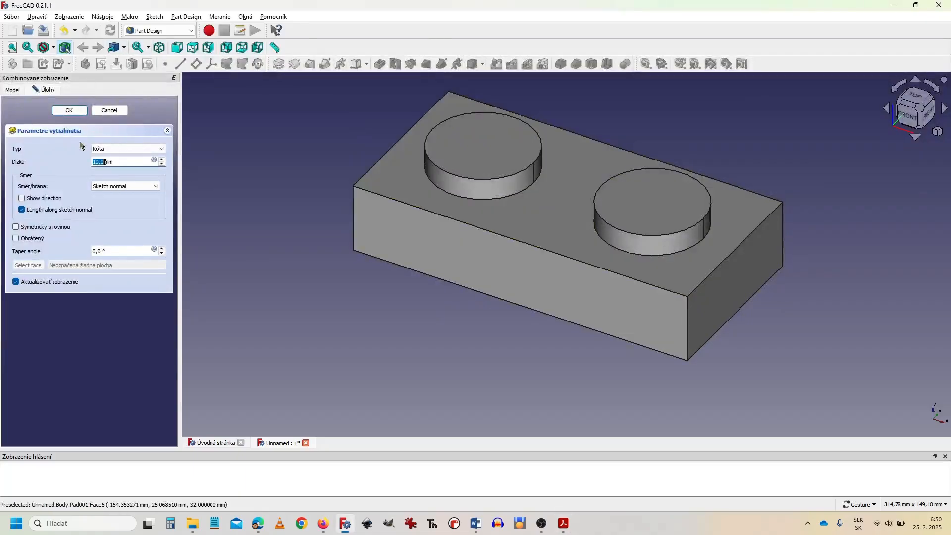
text(1,7)
key(Return)
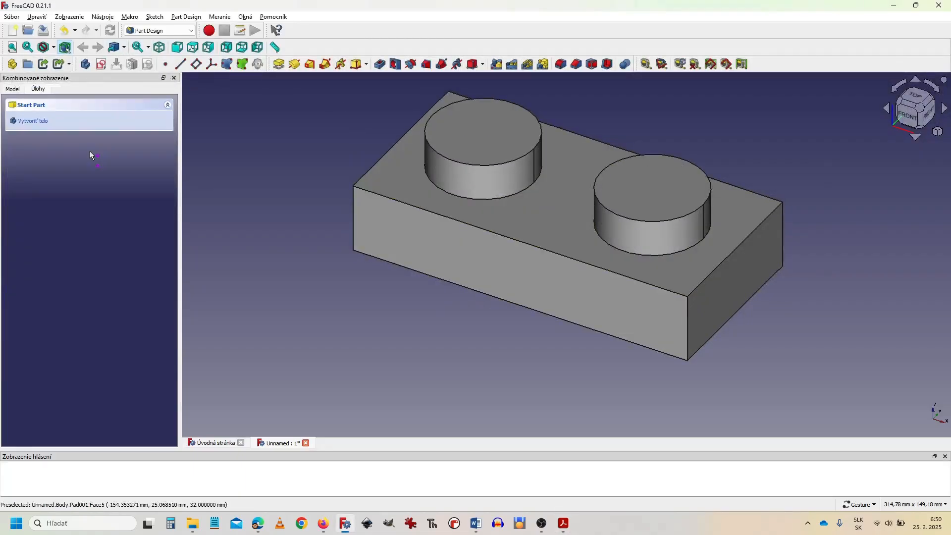
Step: Start a Thickness on the block's bottom face and set it to 15 mm, checking the wall size in the PDF drawing
drag(346, 110, 402, 282)
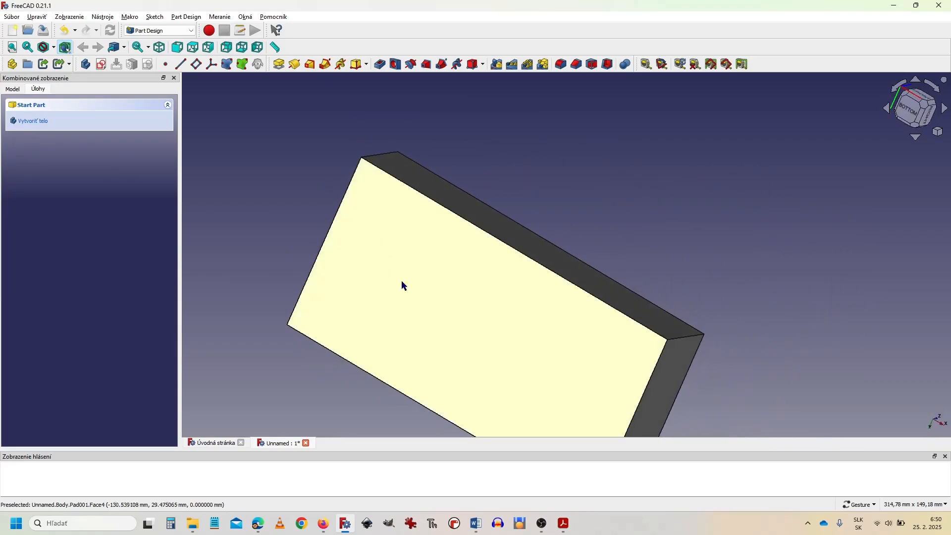
click(436, 300)
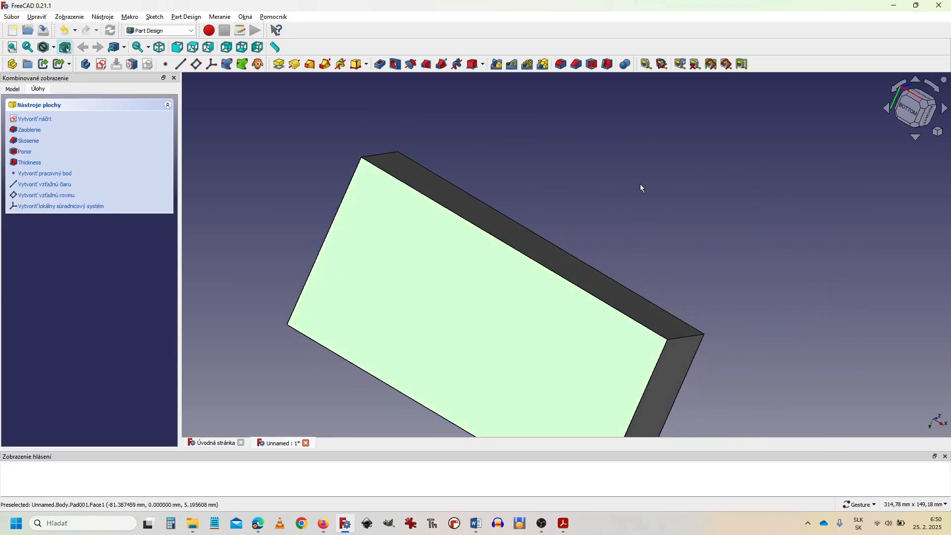
right_drag(645, 191, 681, 161)
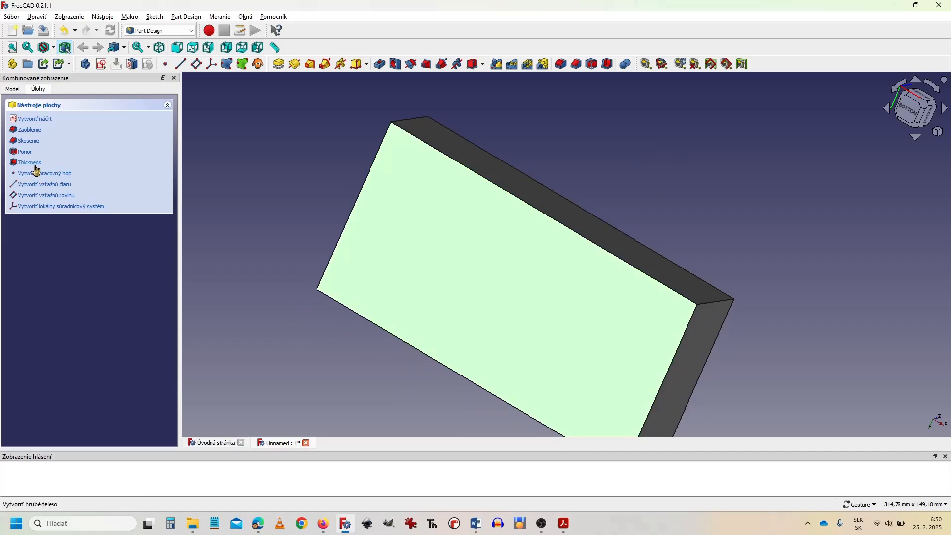
click(34, 166)
key(alt+Tab)
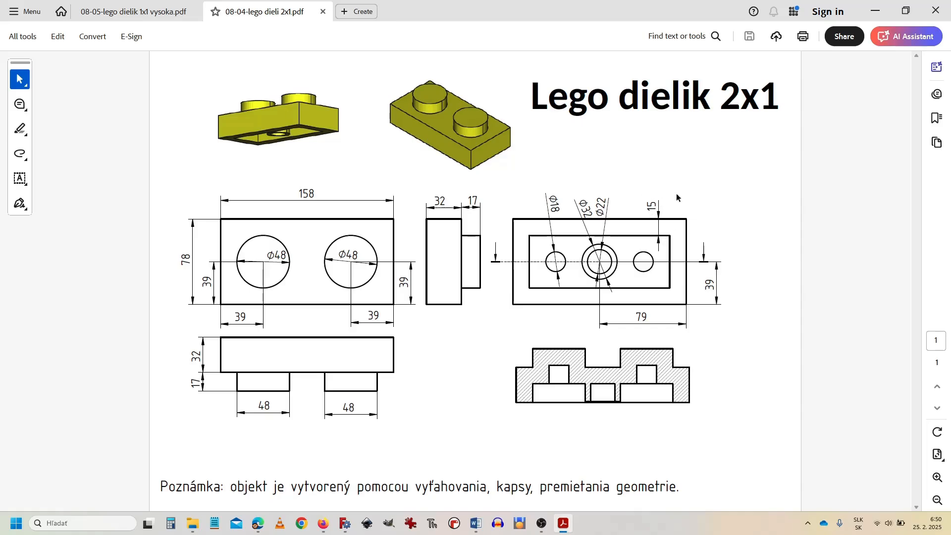
key(alt+Tab)
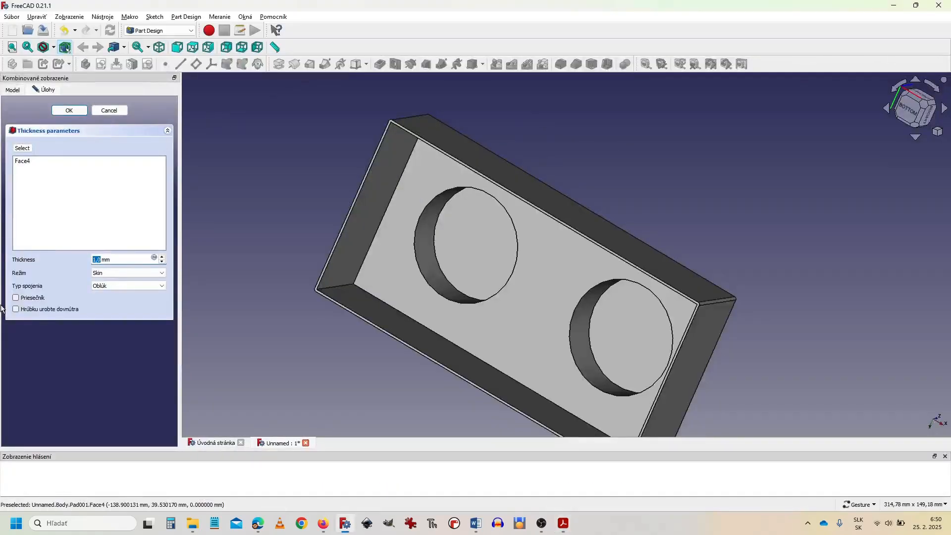
text(15)
Step: Set the Thickness join type to Priesečník, make the thickness go inwards and apply it
click(122, 286)
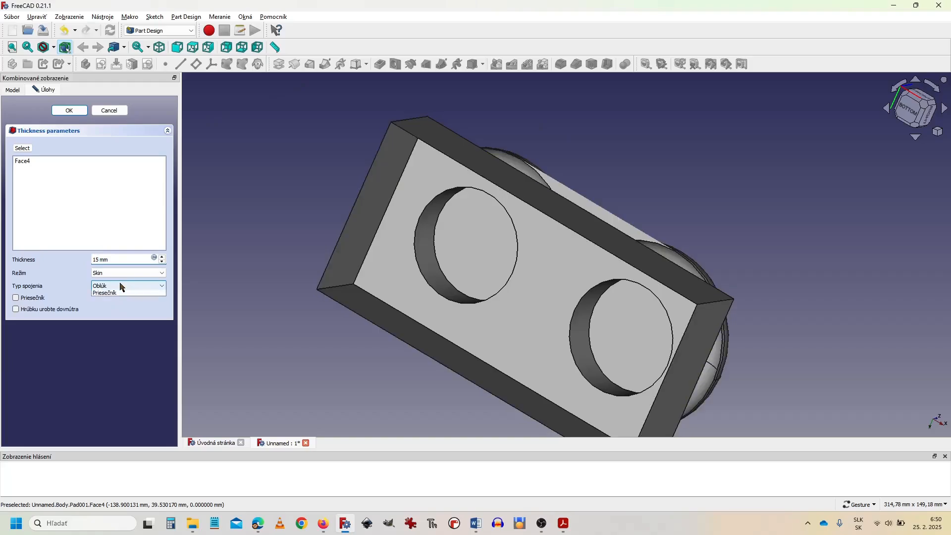
click(119, 301)
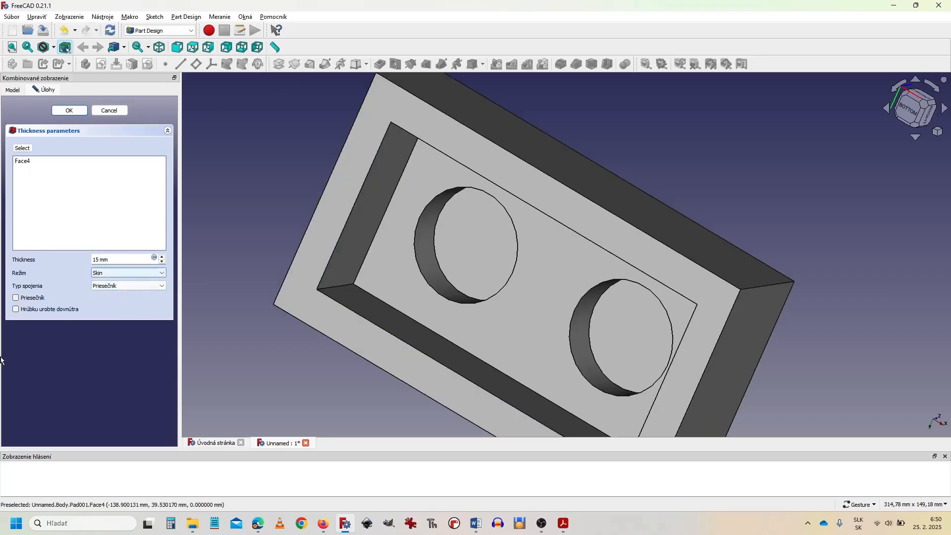
click(16, 310)
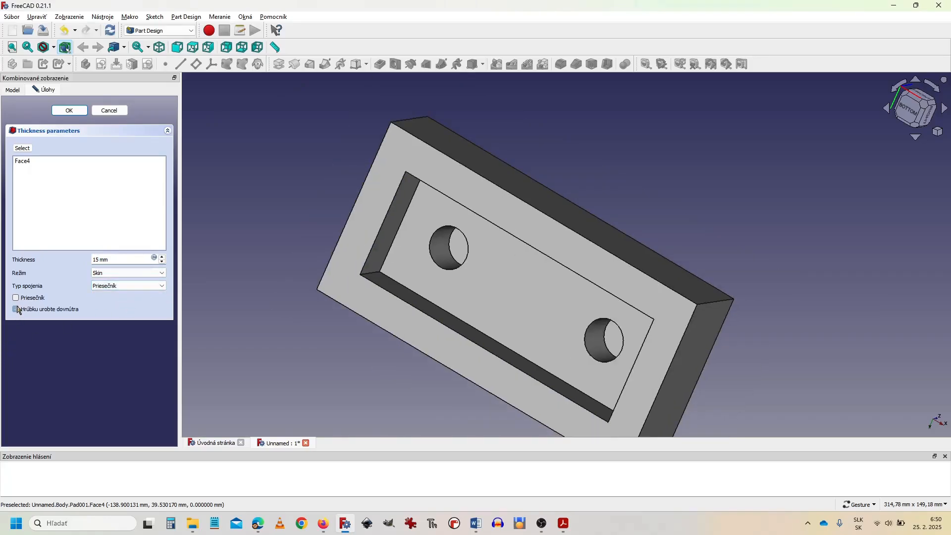
click(70, 110)
Step: Create a sketch on the floor of the cavity in the brick's underside
mouse_move(305, 149)
right_down()
mouse_move(303, 183)
mouse_move(301, 166)
right_up()
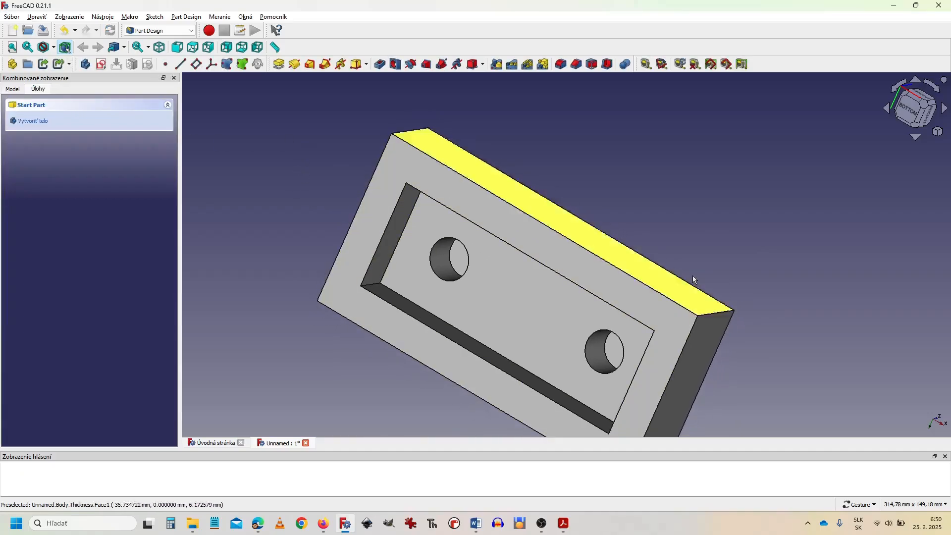
drag(743, 300, 771, 210)
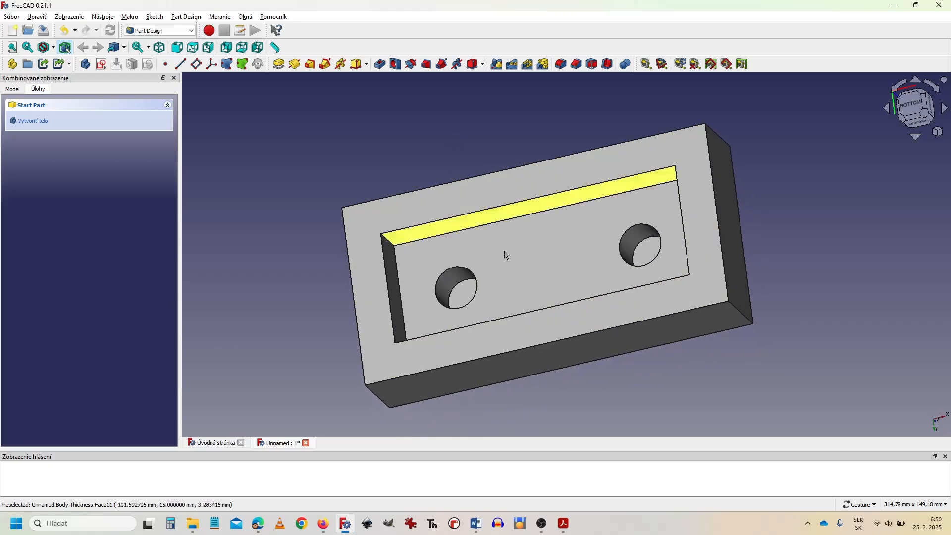
click(540, 260)
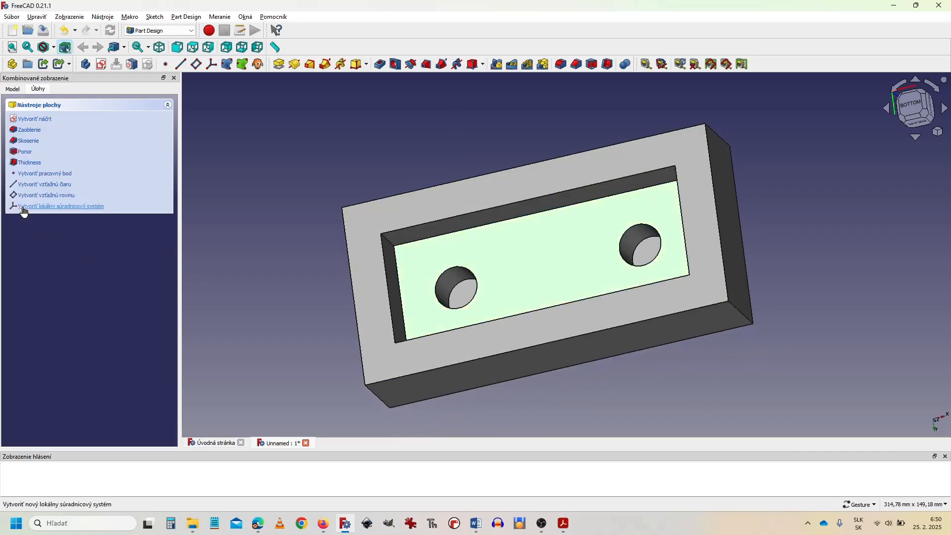
click(42, 123)
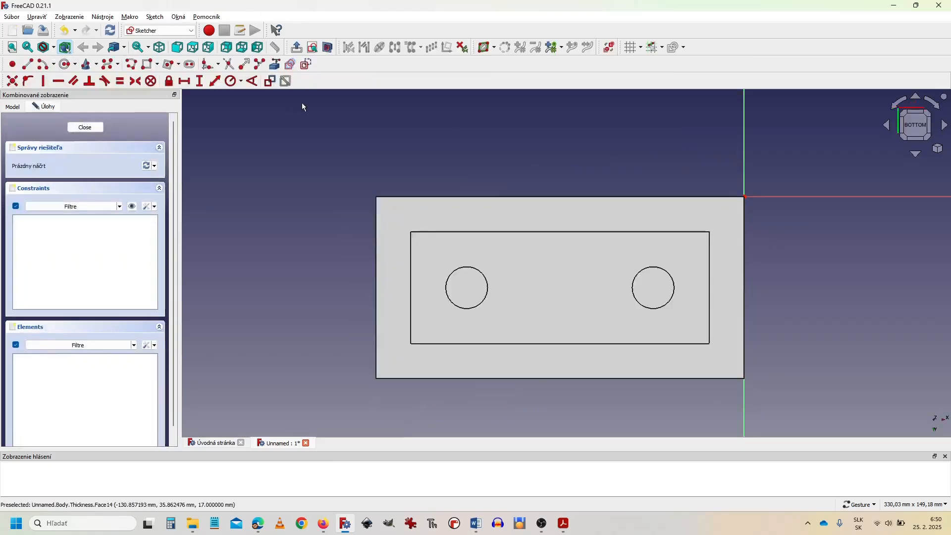
Step: Check the underside view in the PDF drawing and sketch a circle of about 15 mm radius between the two holes
key(alt+Tab)
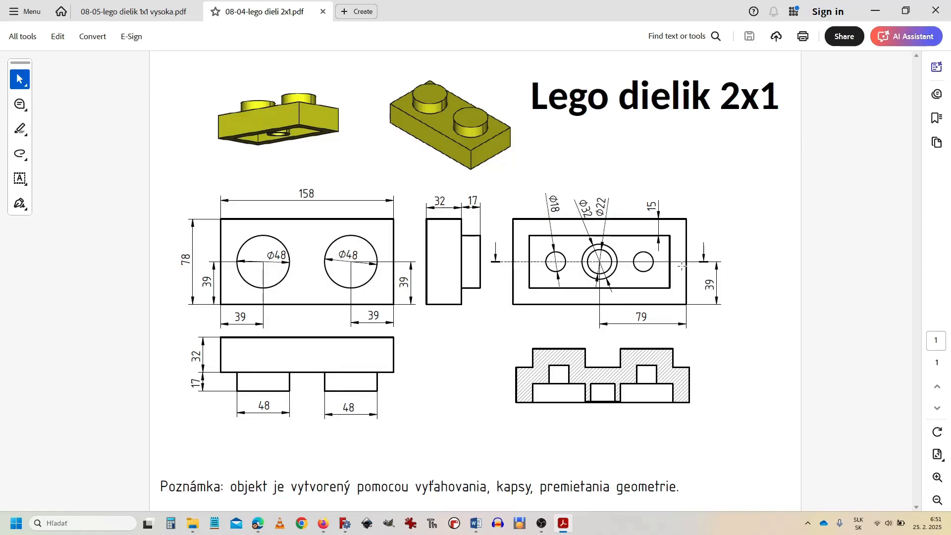
key(alt+Tab)
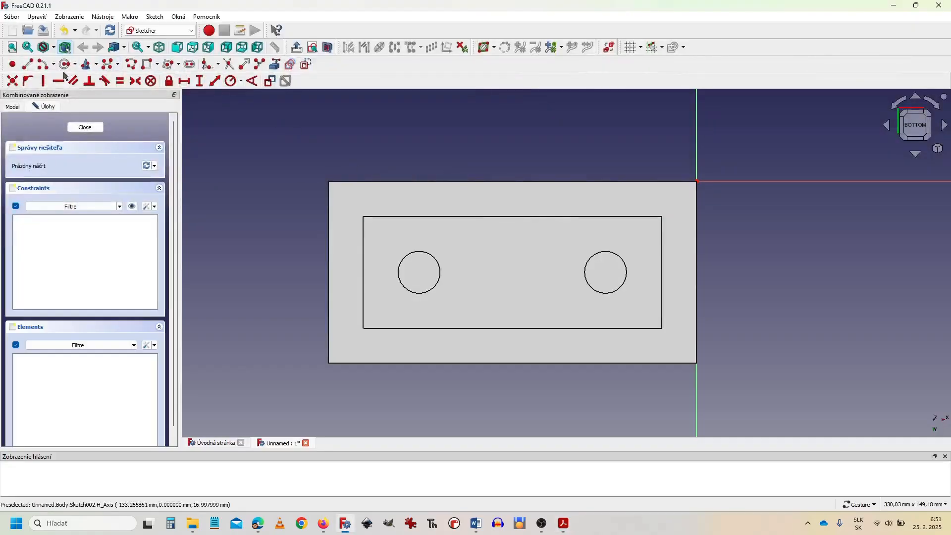
click(507, 267)
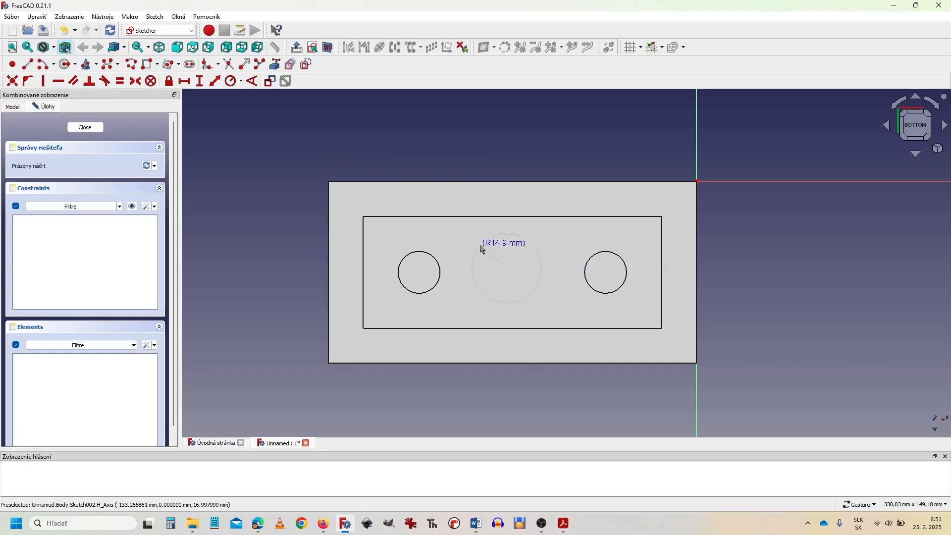
click(481, 243)
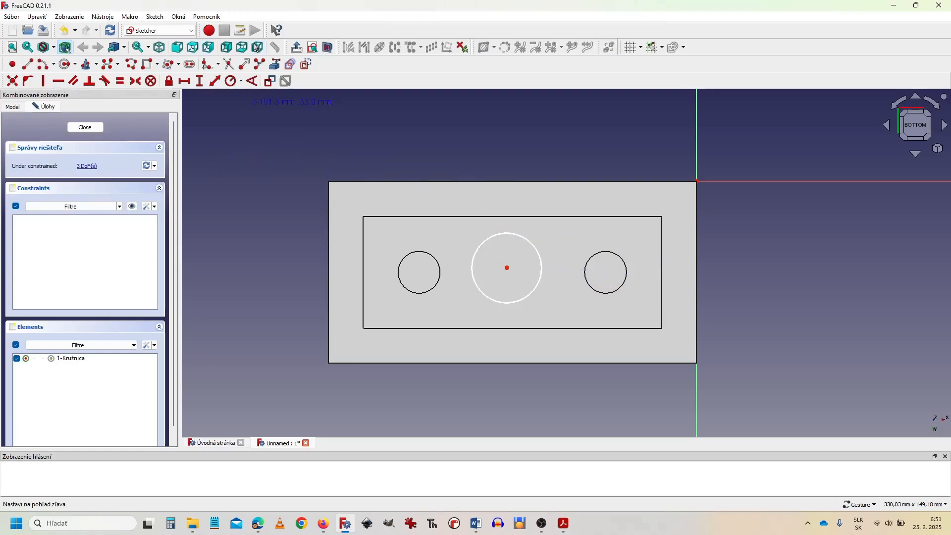
Step: Project the block's lower outer edge into the sketch and constrain the circle centre's vertical distance from its left corner to 39 mm
click(274, 65)
click(464, 363)
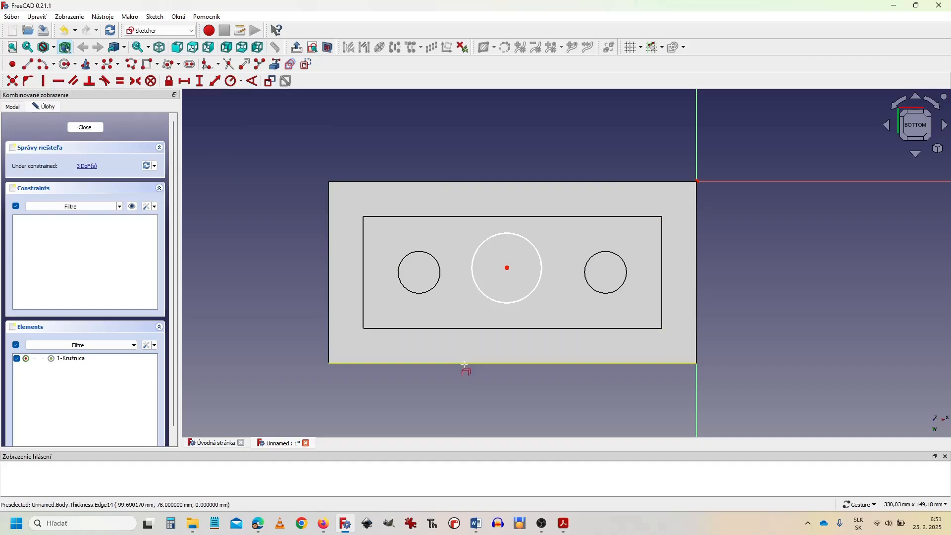
click(201, 82)
click(507, 268)
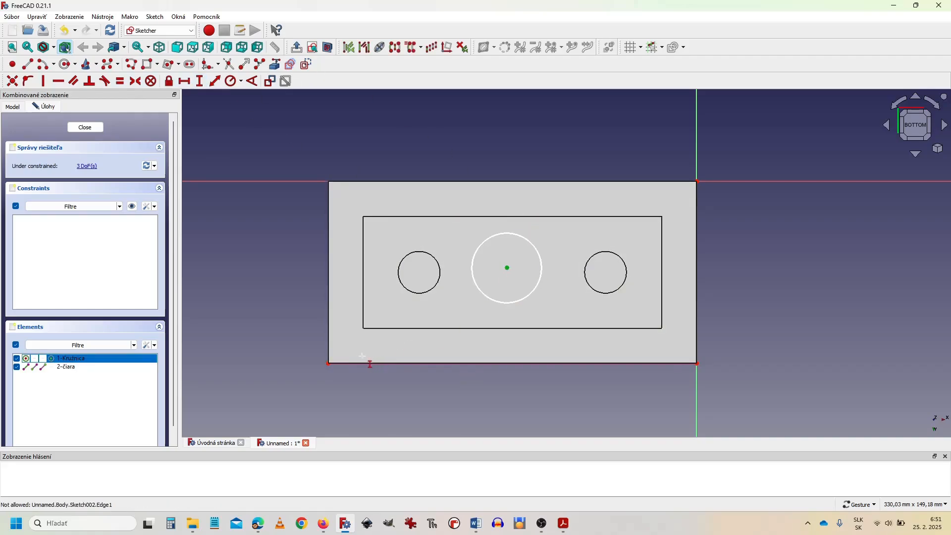
click(328, 364)
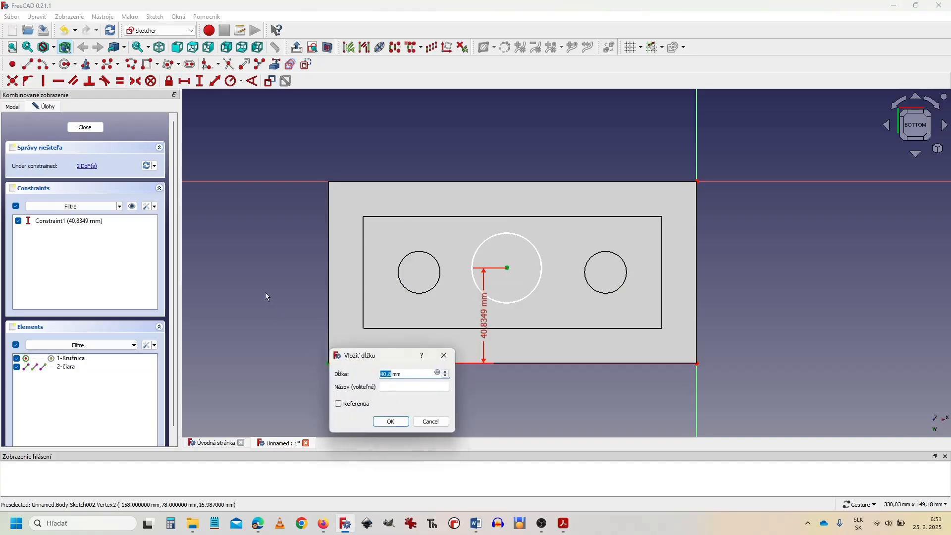
text(39)
key(Return)
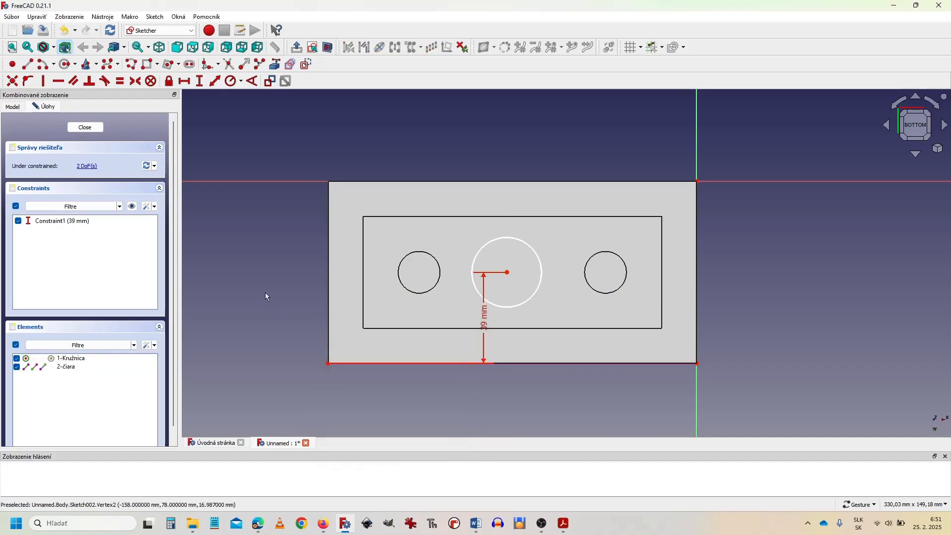
Step: Constrain the circle centre's horizontal distance from the block's lower left corner to 79 mm, checking the value in the PDF drawing
click(187, 83)
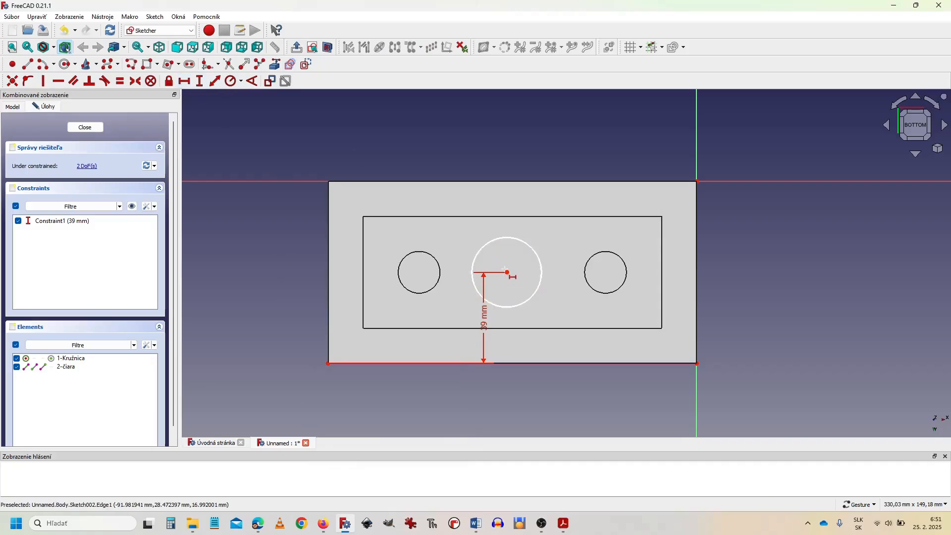
click(506, 272)
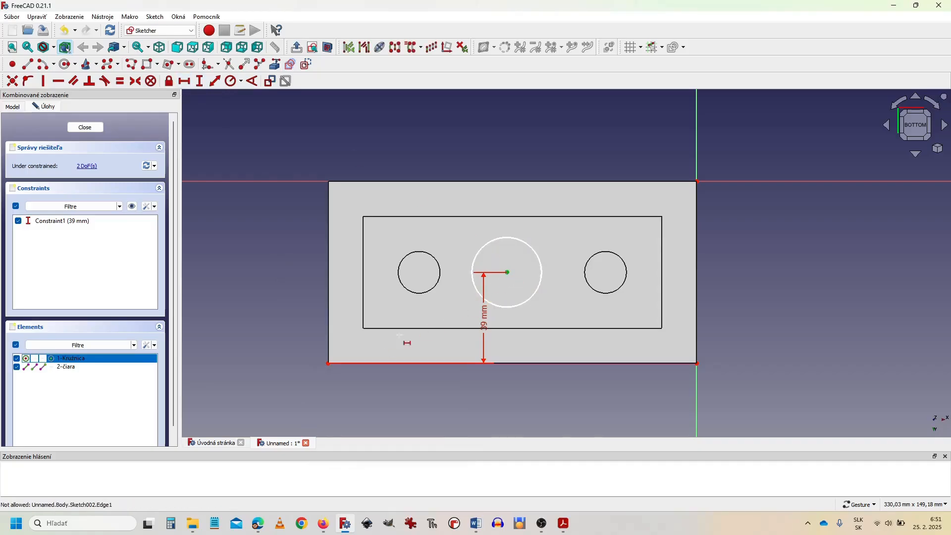
click(328, 364)
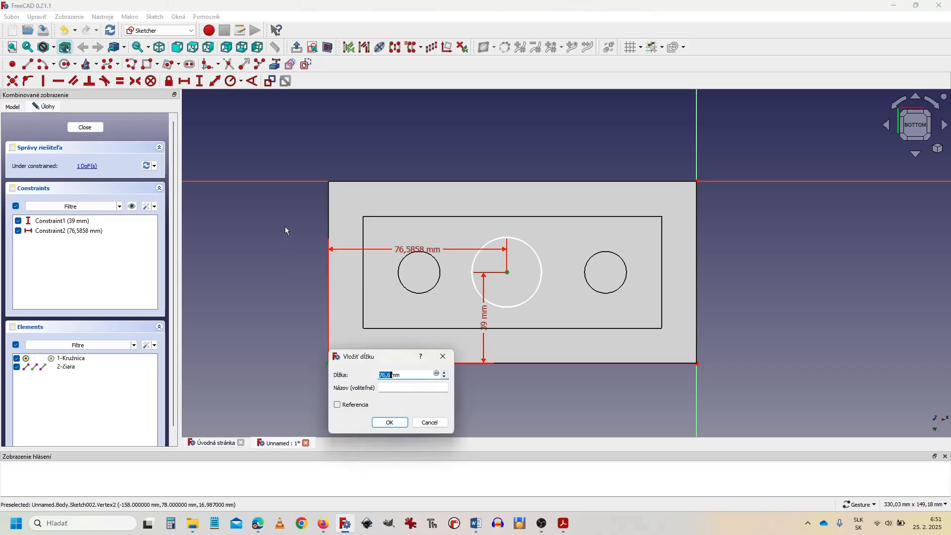
key(alt+Tab)
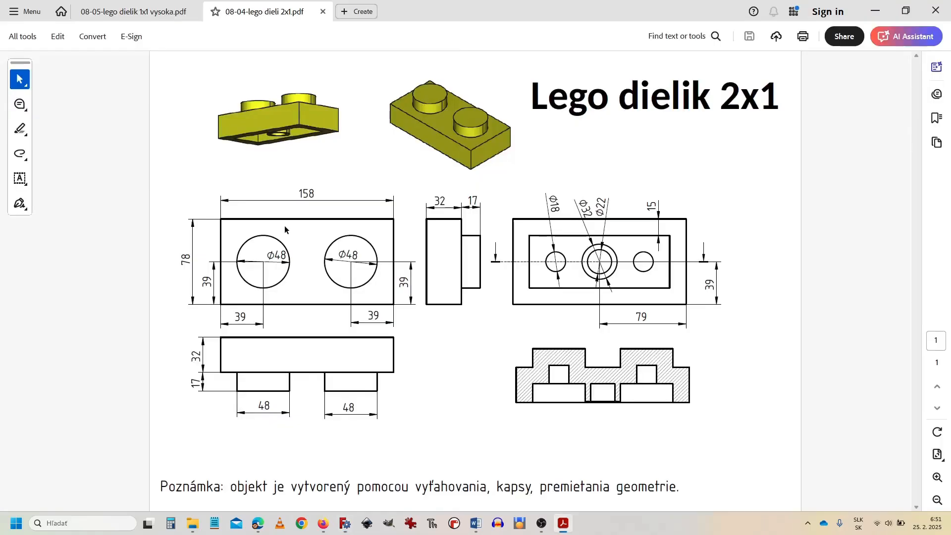
key(alt+Tab)
text(79)
key(Return)
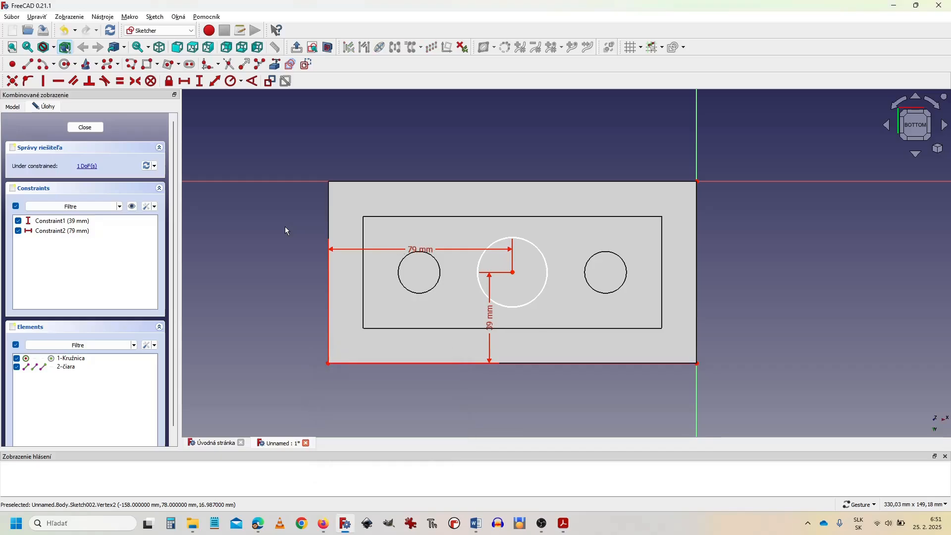
Step: Constrain the middle circle's radius to 32/2 mm
click(230, 81)
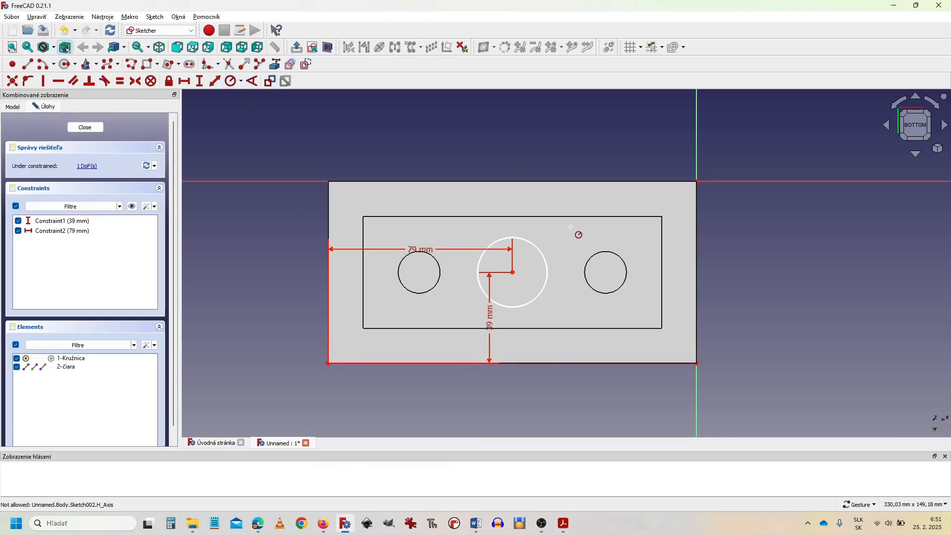
click(503, 243)
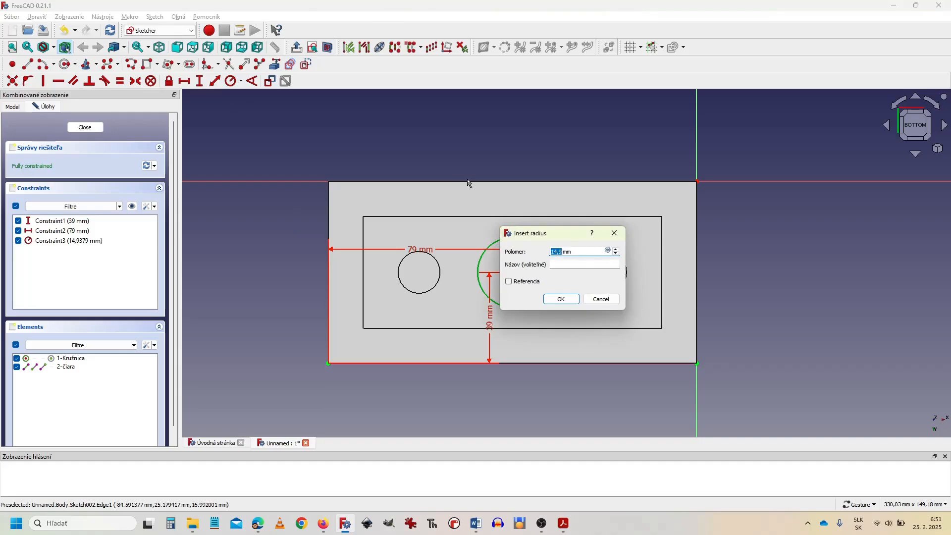
text(32/2)
key(Return)
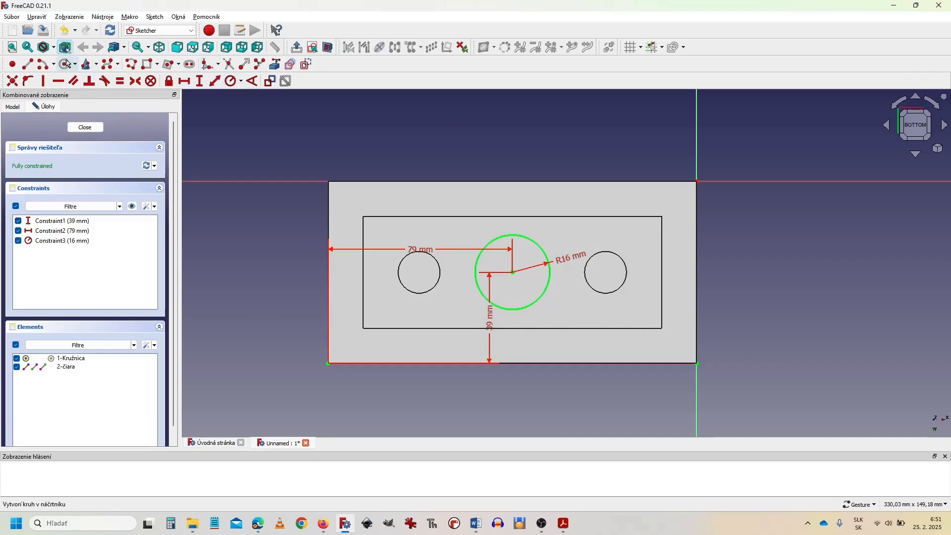
Step: Draw a smaller circle concentric with the middle circle and constrain its radius to 11 mm
click(64, 63)
scroll(519, 282, up, 3)
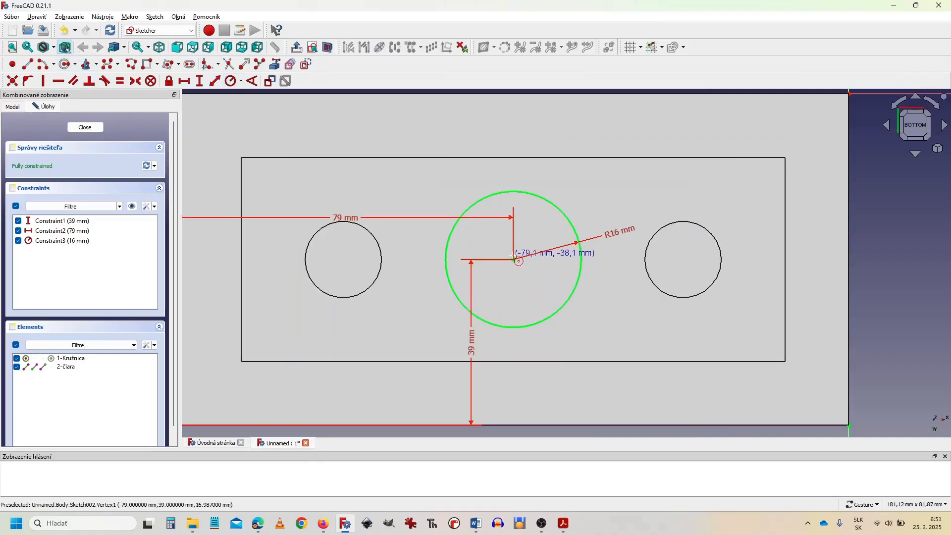
click(512, 272)
click(465, 228)
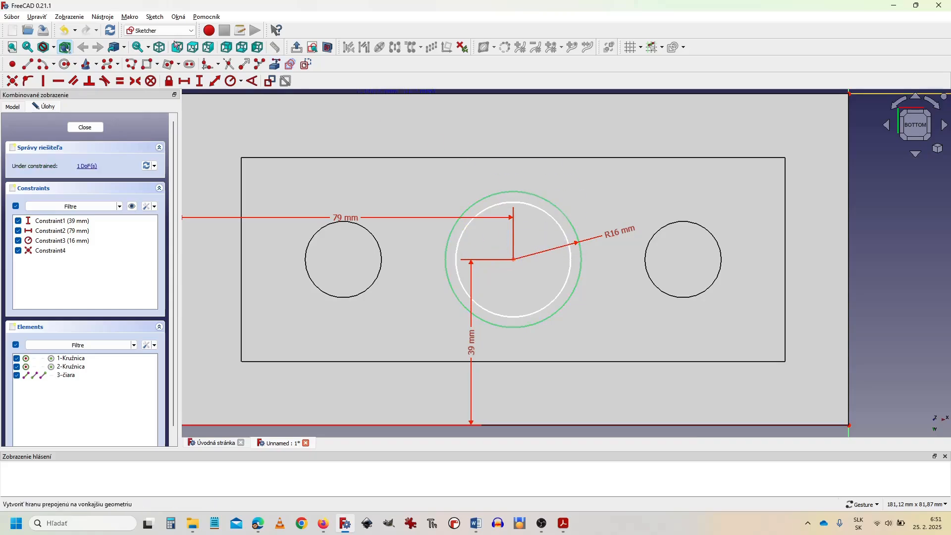
click(514, 204)
text(11)
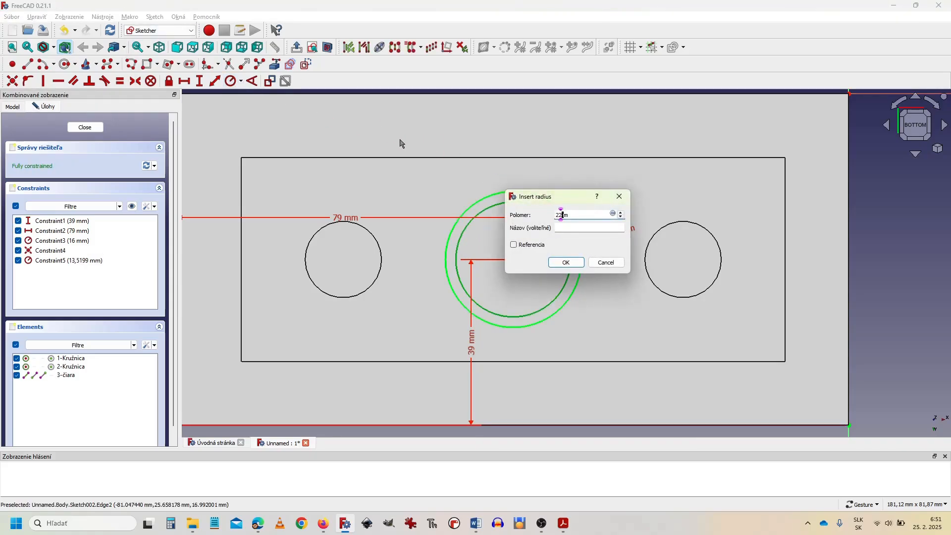
key(Return)
scroll(388, 220, down, 2)
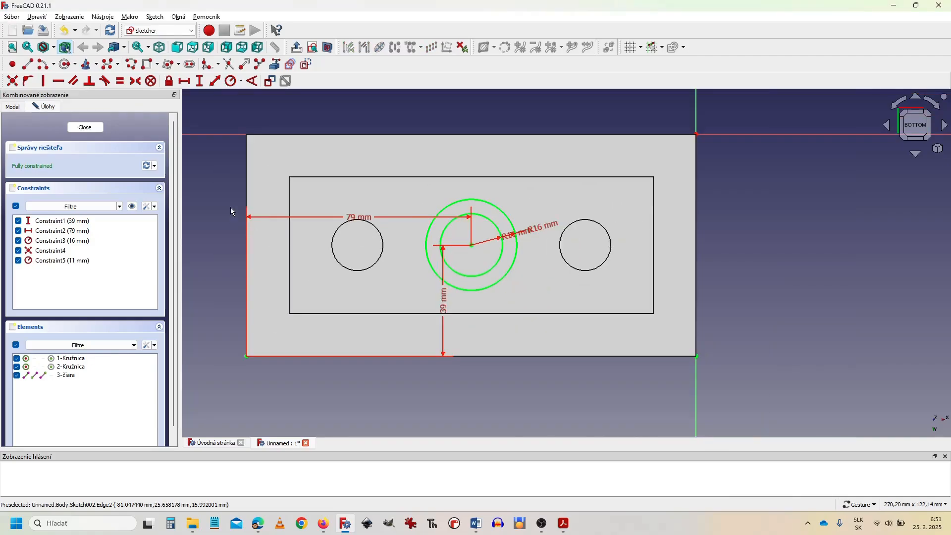
Step: Finish the sketch and pad the ring to a length of 17 mm, checking the height in the PDF drawing
key(alt+Tab)
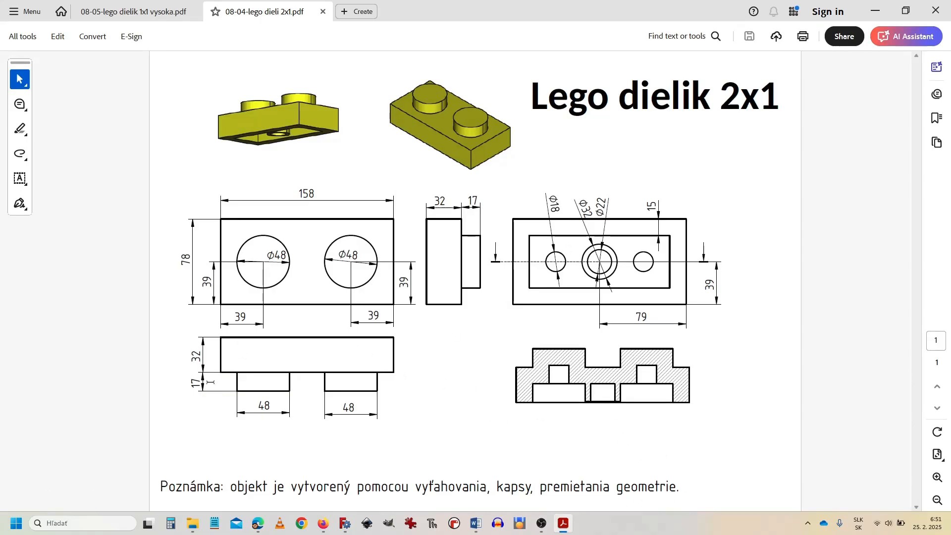
key(alt+Tab)
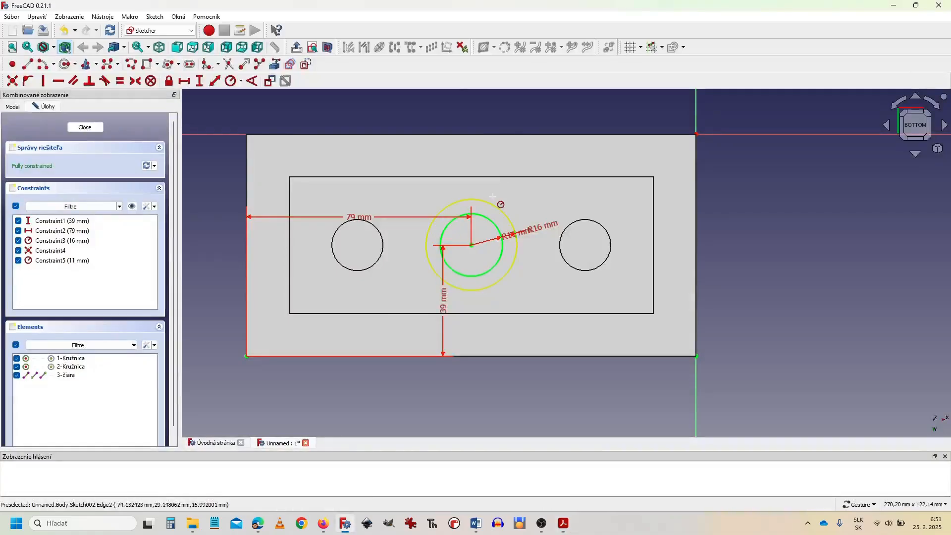
click(85, 127)
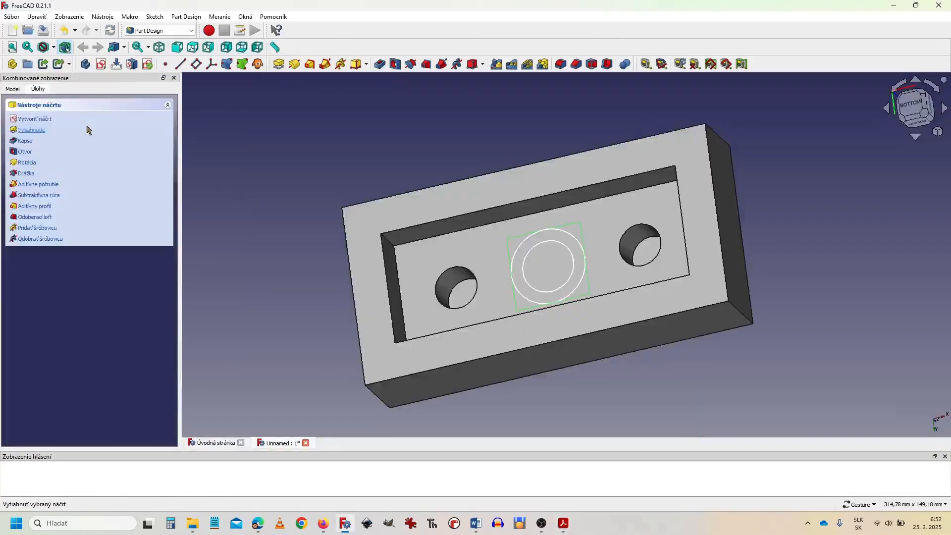
click(31, 131)
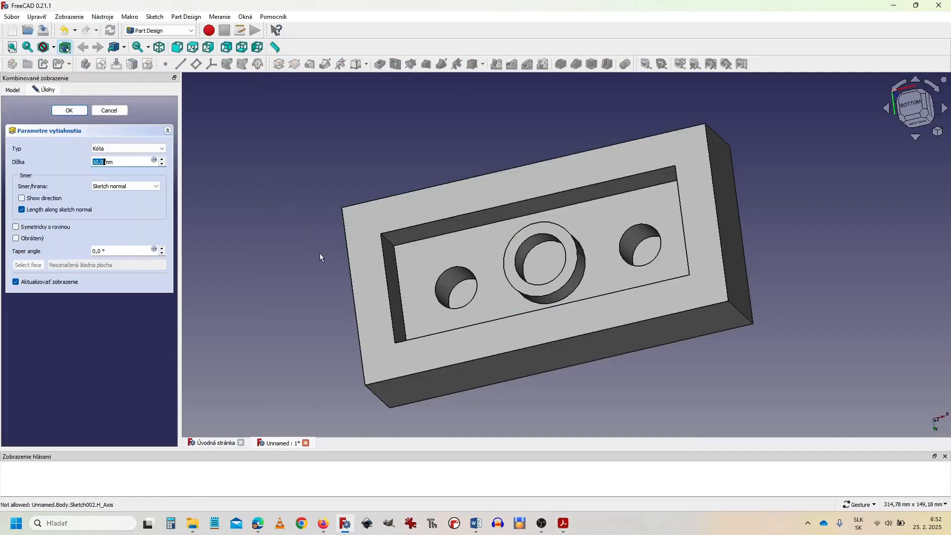
drag(277, 291, 278, 202)
click(98, 163)
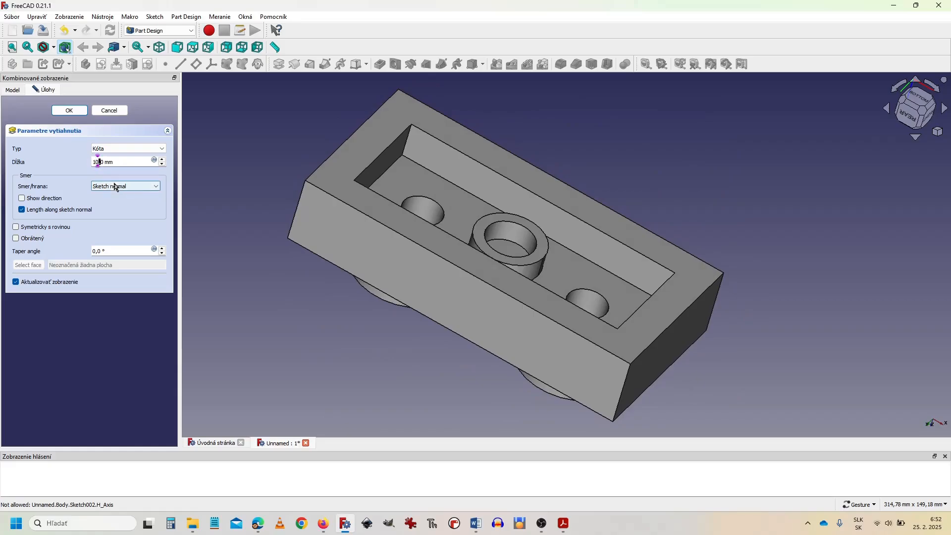
key(BackSpace)
drag(370, 352, 436, 332)
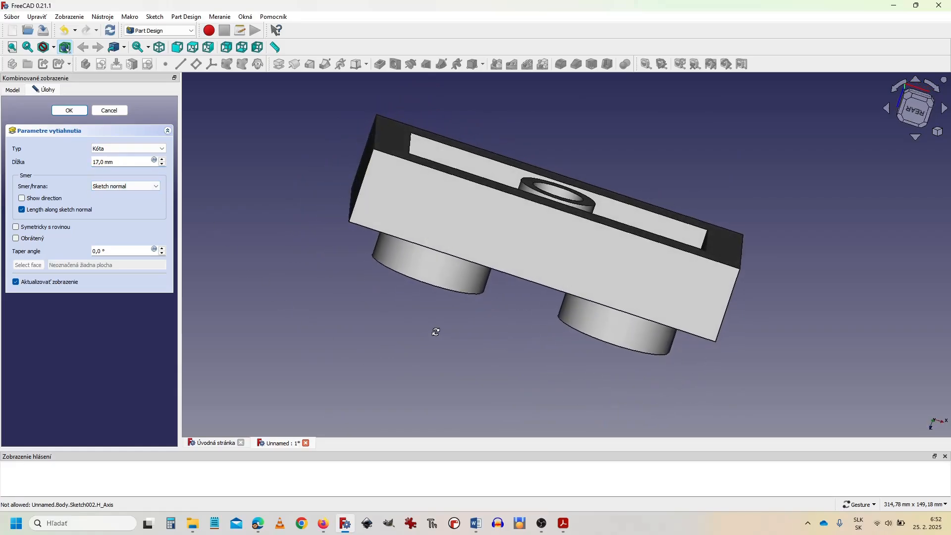
click(69, 110)
drag(223, 144, 274, 151)
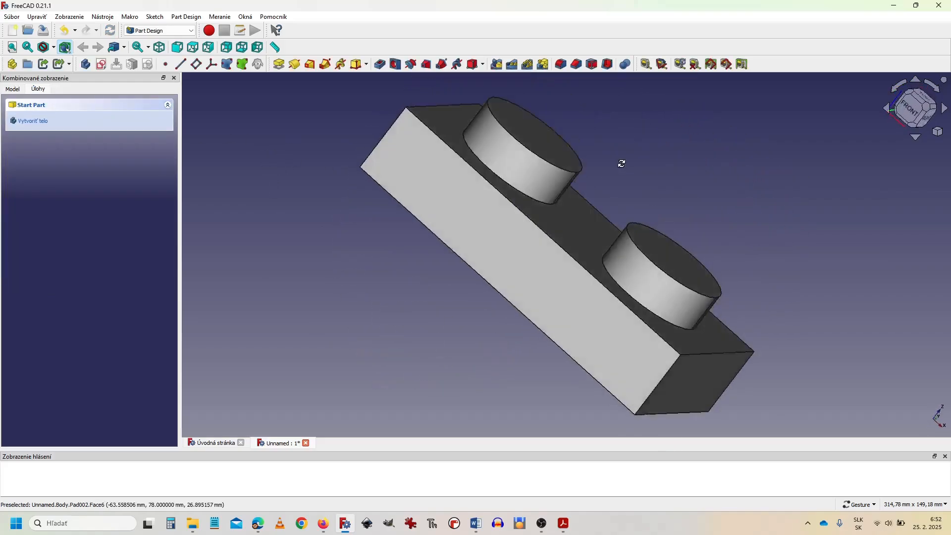